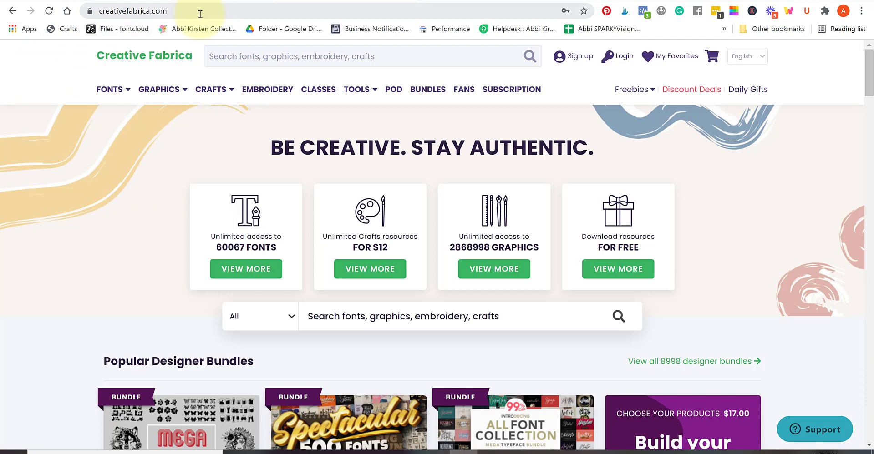
Step: Open Creative Fabrica's My Favorites page, showing 70 saved items with Hey Lovely Hearts first
mouse_move(116, 89)
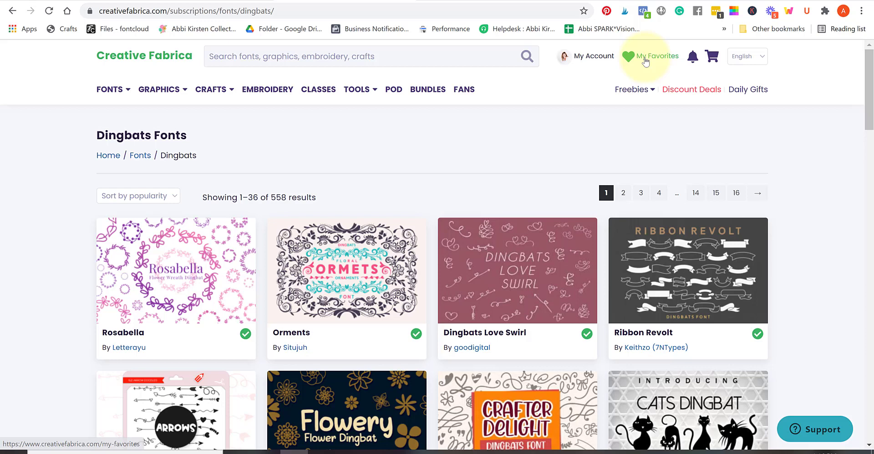
click(629, 58)
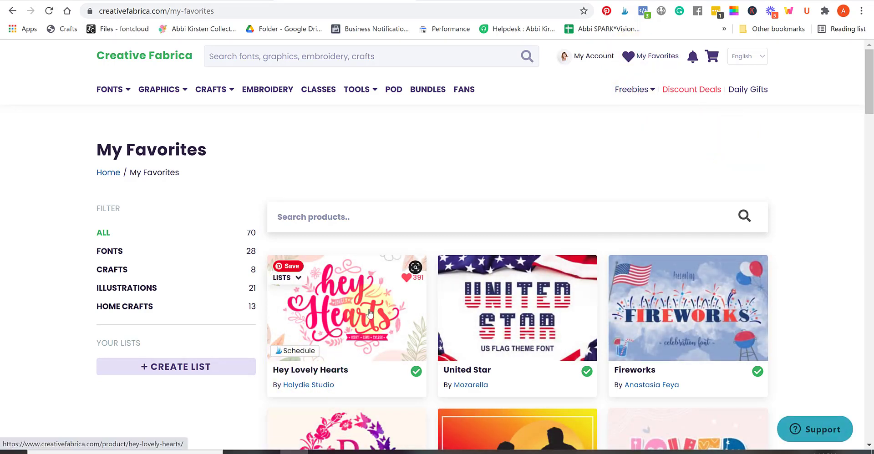
Step: Open the Hey Lovely Hearts Font page and view its Various Alternates preview and glyph samples
click(356, 316)
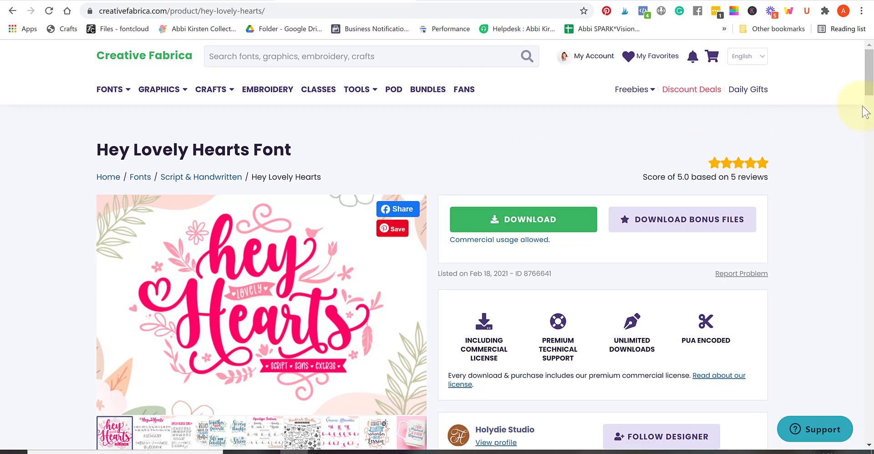
drag(869, 76, 869, 87)
click(332, 332)
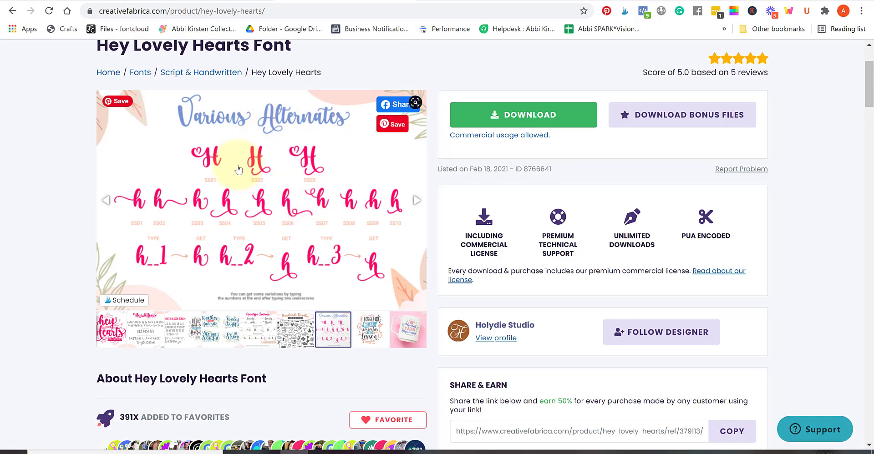
drag(868, 87, 868, 185)
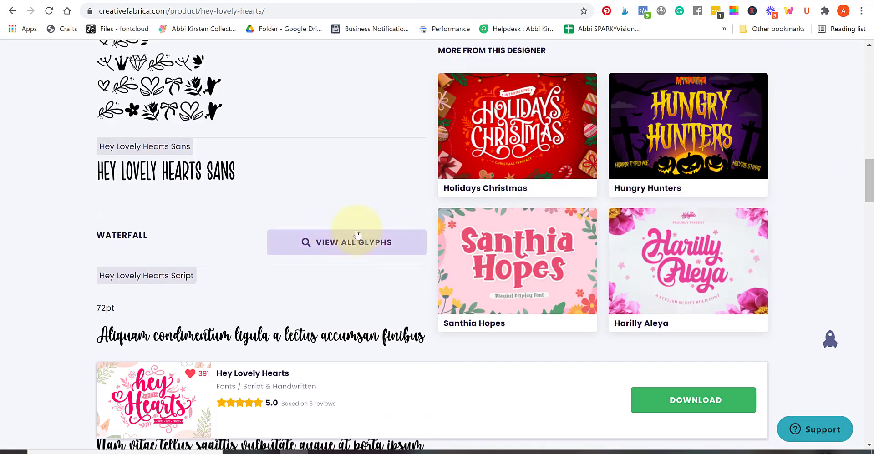
click(339, 244)
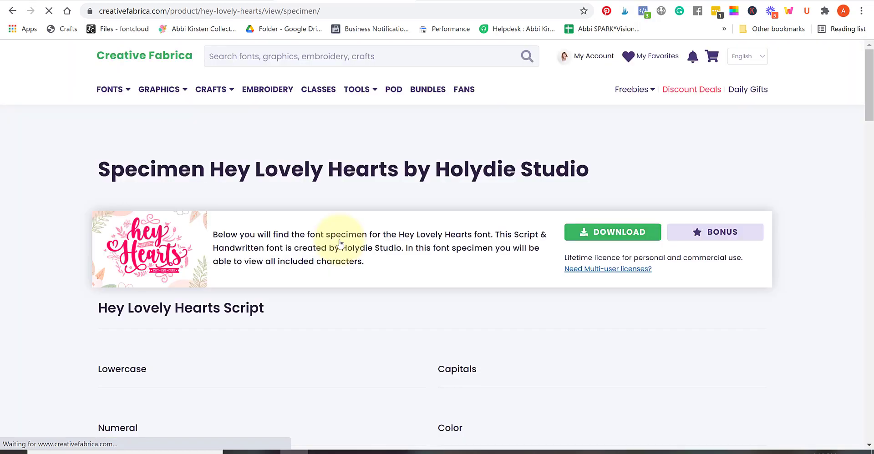
drag(870, 100, 871, 319)
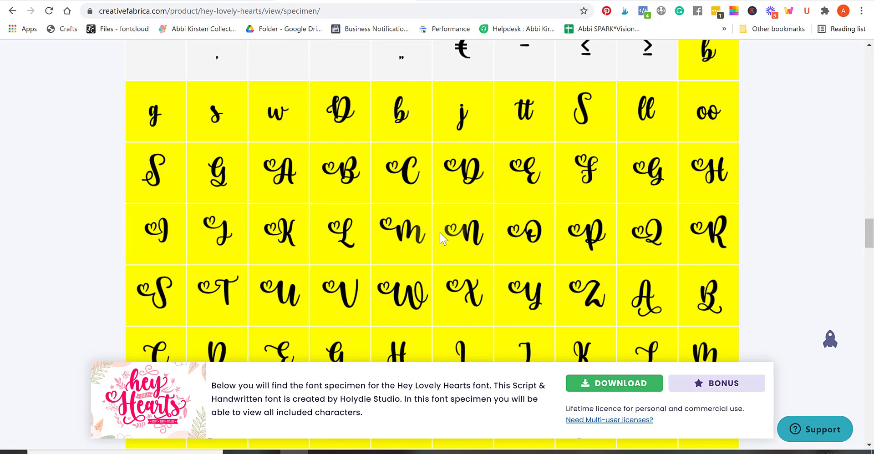
drag(869, 234, 864, 333)
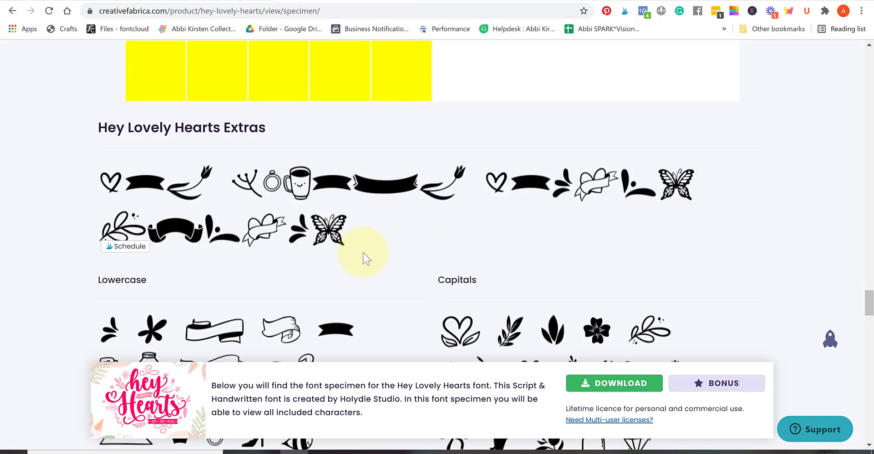
drag(868, 301, 869, 96)
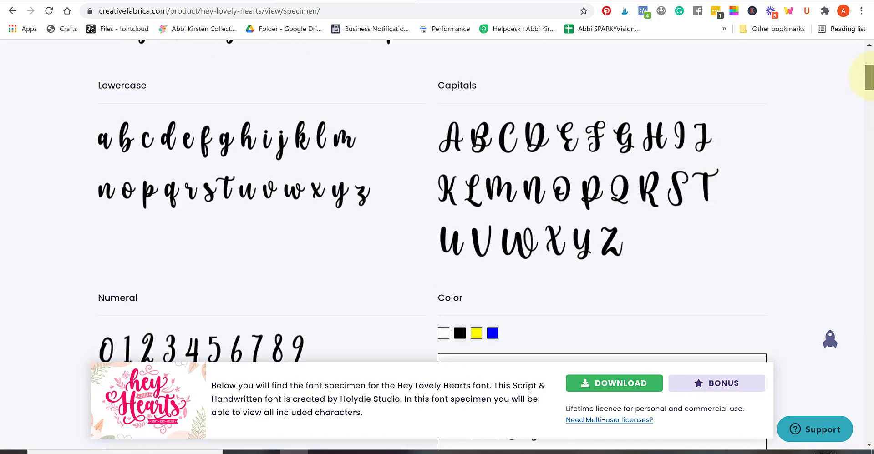
drag(867, 77, 867, 55)
key(alt+Left)
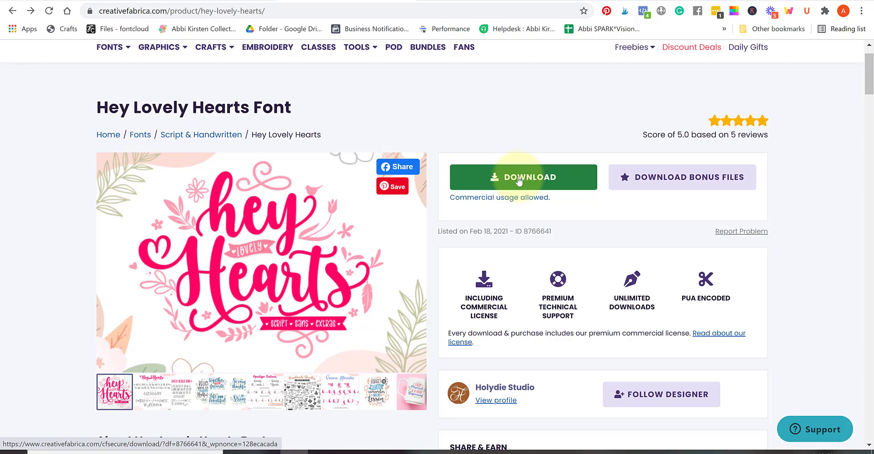
Step: Download the Hey-Lovely-Hearts zip (181 KB) and save it in the Fonts folder
click(518, 181)
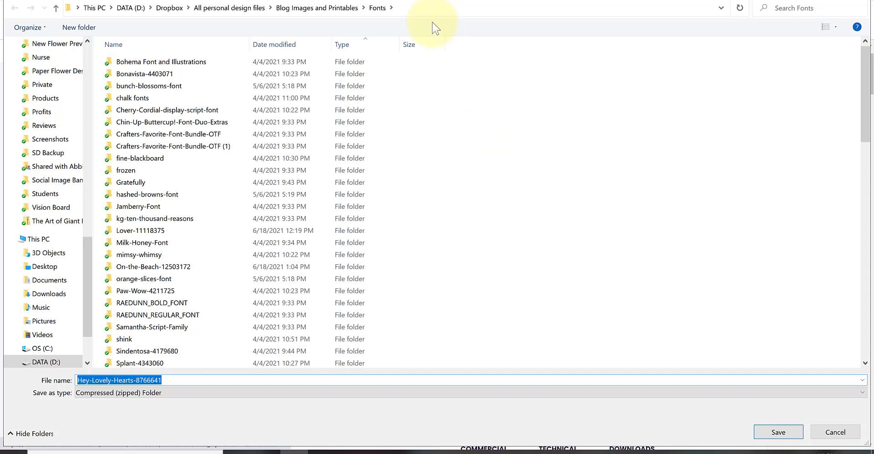
click(778, 432)
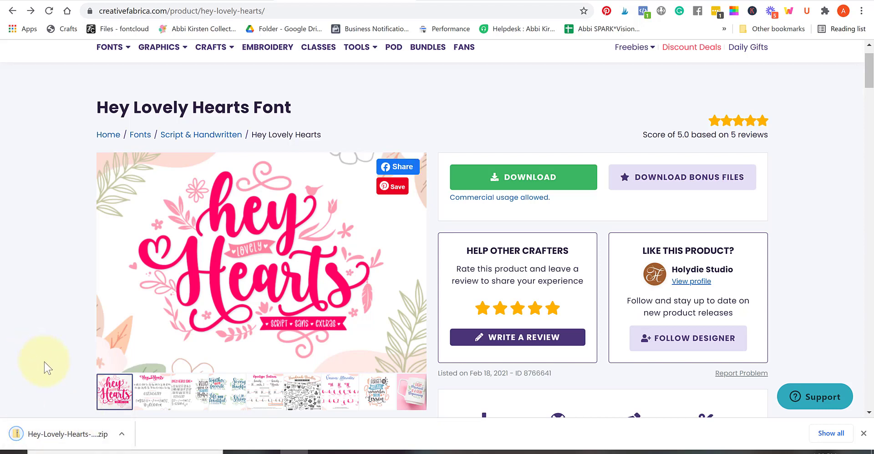
Step: Extract the Hey-Lovely-Hearts-8766641 zip into its suggested folder and open the extracted folder
right_click(84, 435)
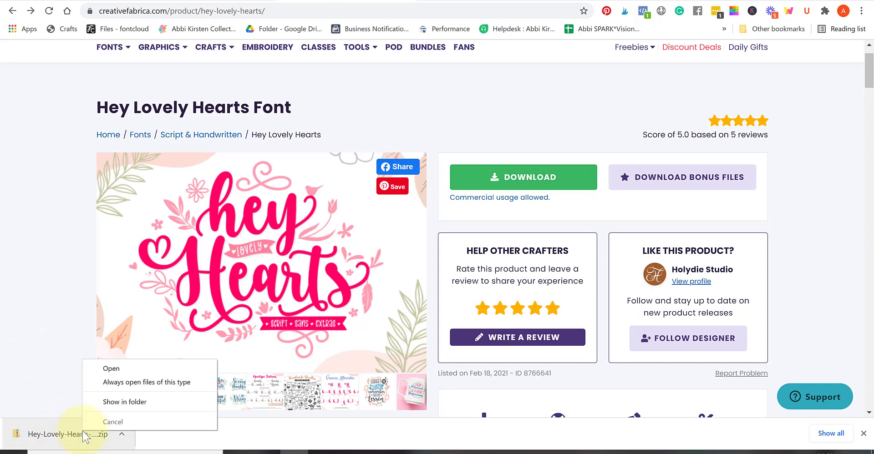
click(116, 402)
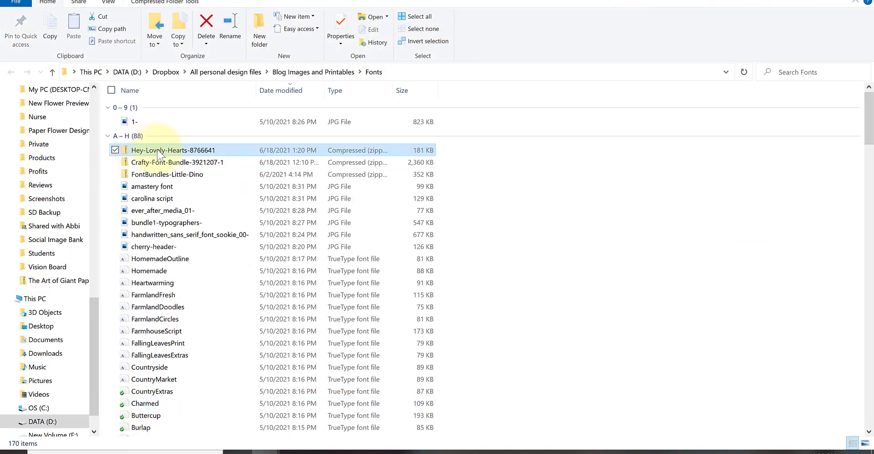
right_click(158, 152)
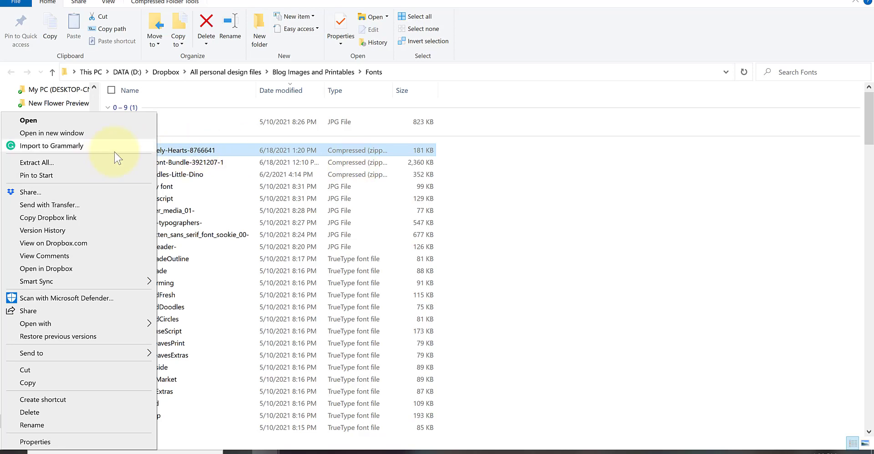
click(480, 169)
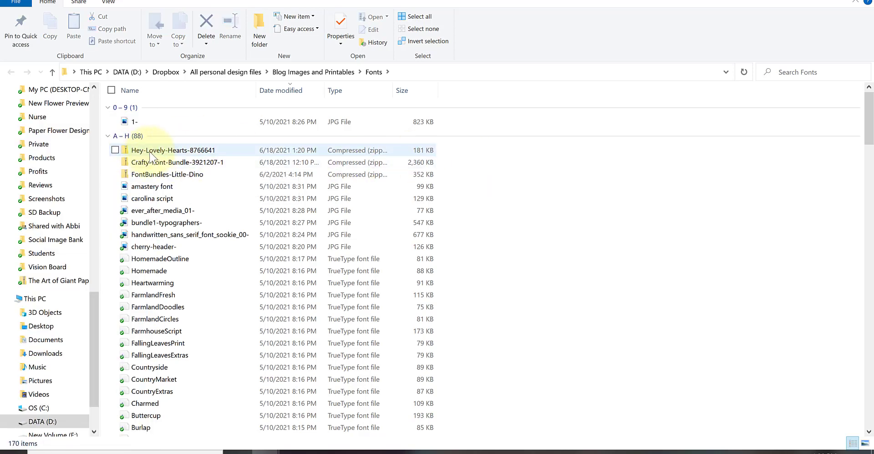
right_click(150, 152)
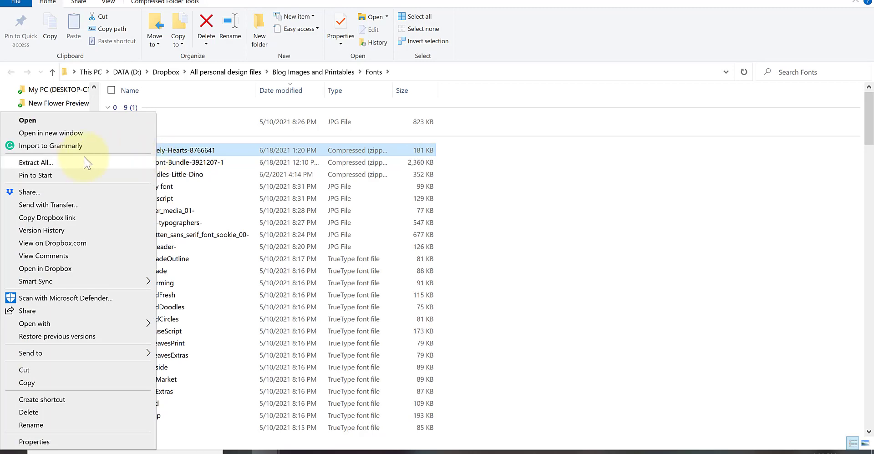
click(69, 163)
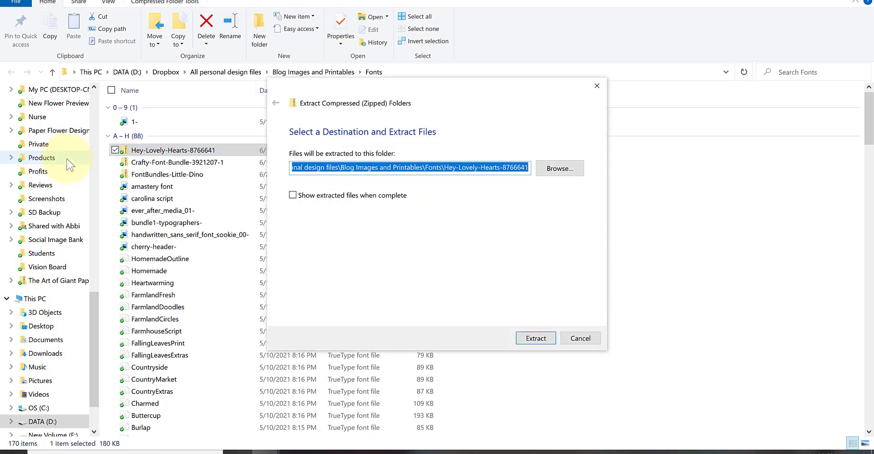
click(546, 331)
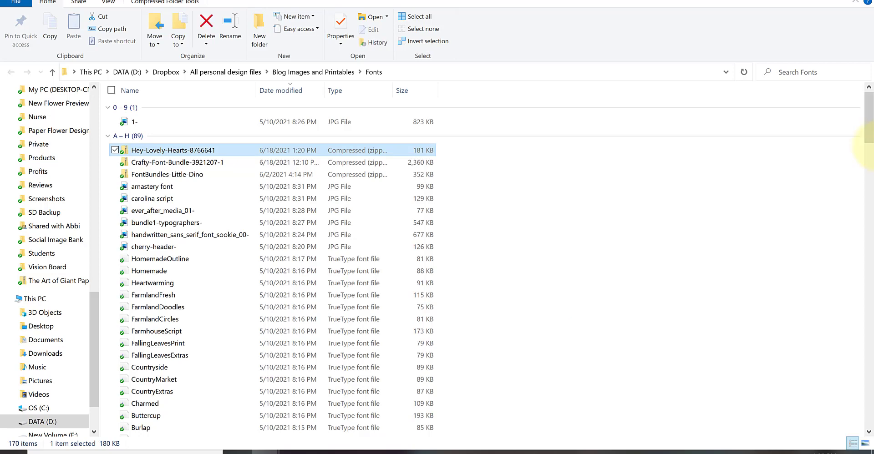
key(Return)
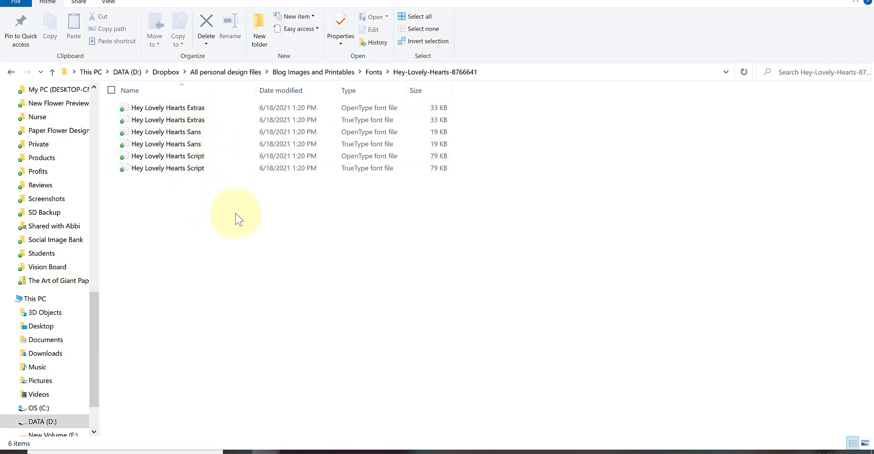
Step: Sort the six font files by type and preview the Hey Lovely Hearts Extras OpenType dingbats
click(348, 91)
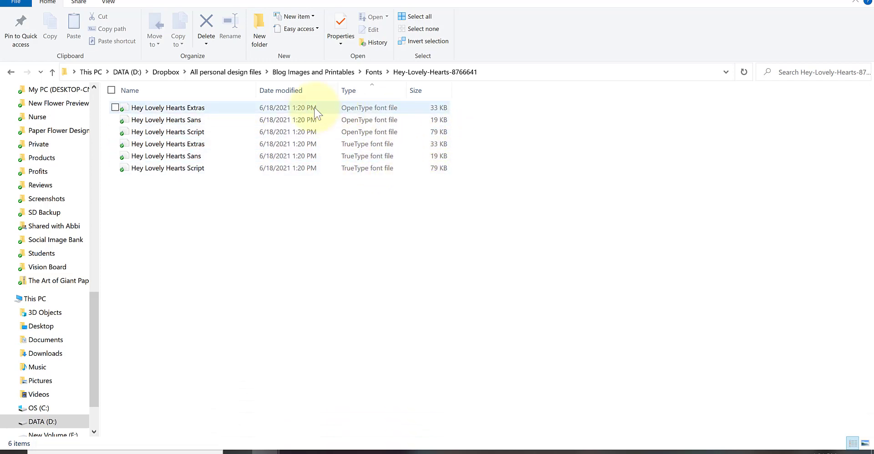
double_click(178, 110)
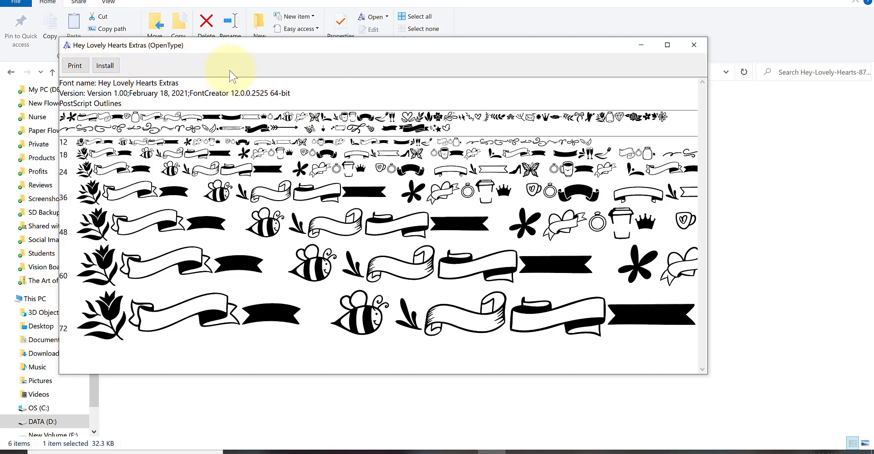
click(693, 45)
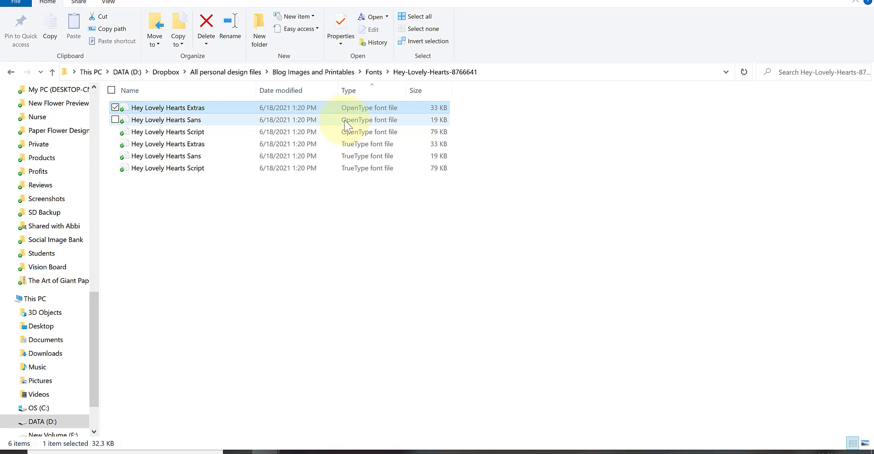
Step: Install the Hey Lovely Hearts Extras OpenType font for all users
right_click(285, 110)
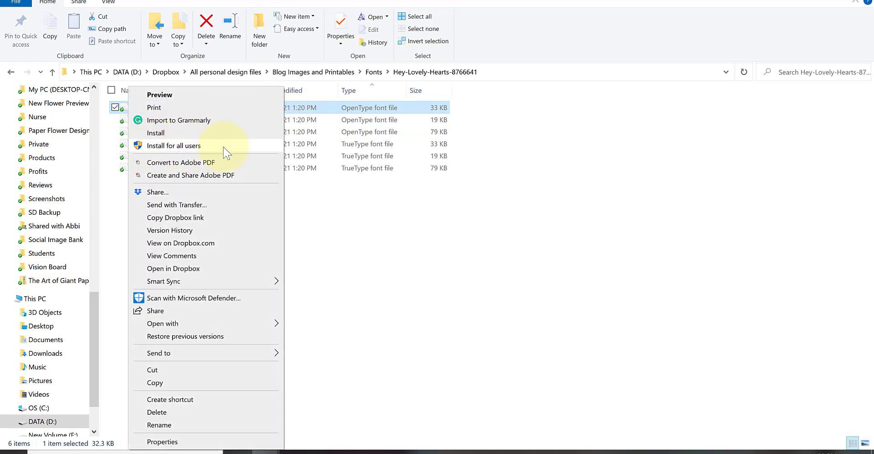
click(199, 146)
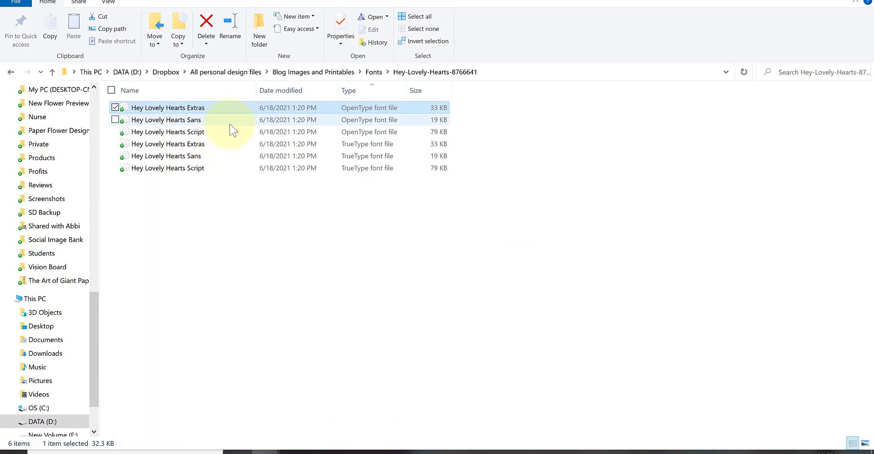
right_click(253, 120)
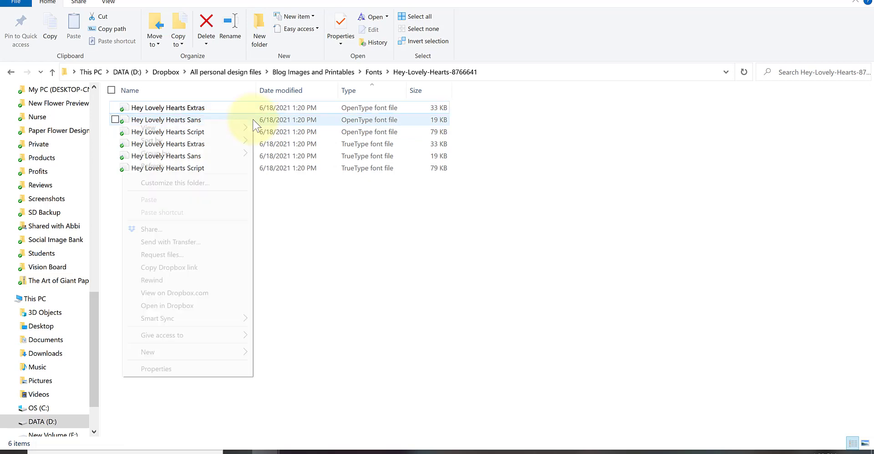
click(256, 118)
Step: Install the Hey Lovely Hearts Sans and Script OpenType fonts for all users
right_click(256, 119)
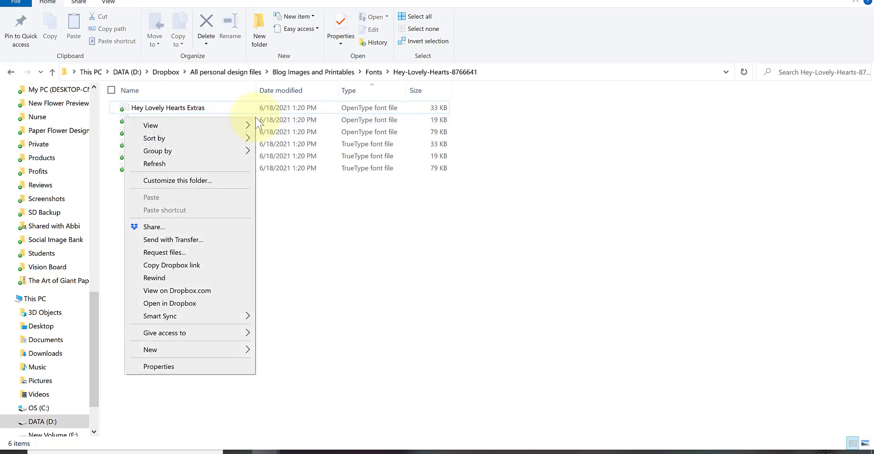
click(256, 117)
right_click(256, 117)
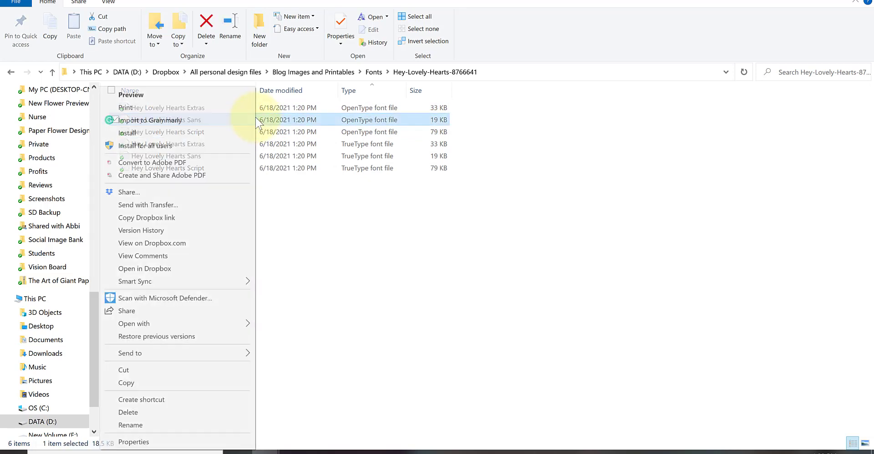
click(193, 146)
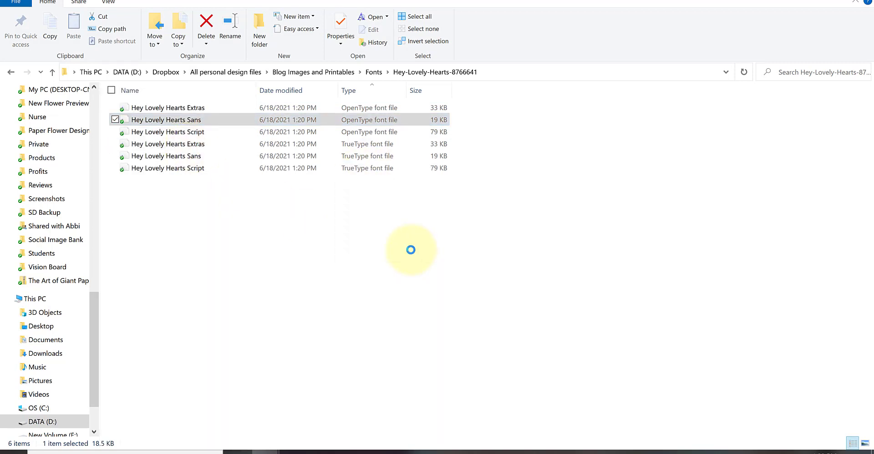
click(182, 132)
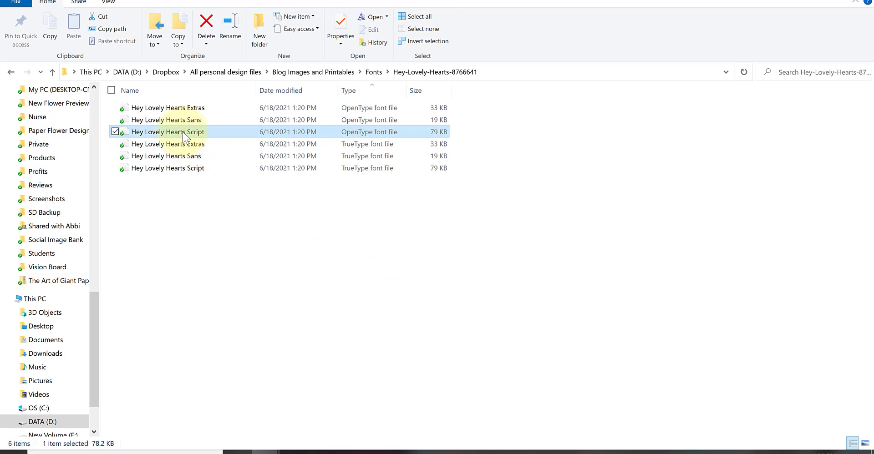
right_click(182, 132)
click(132, 145)
Step: Switch to the Fontcloud tab in Chrome and show the overview of all 136 uploaded fonts
click(268, 451)
click(450, 2)
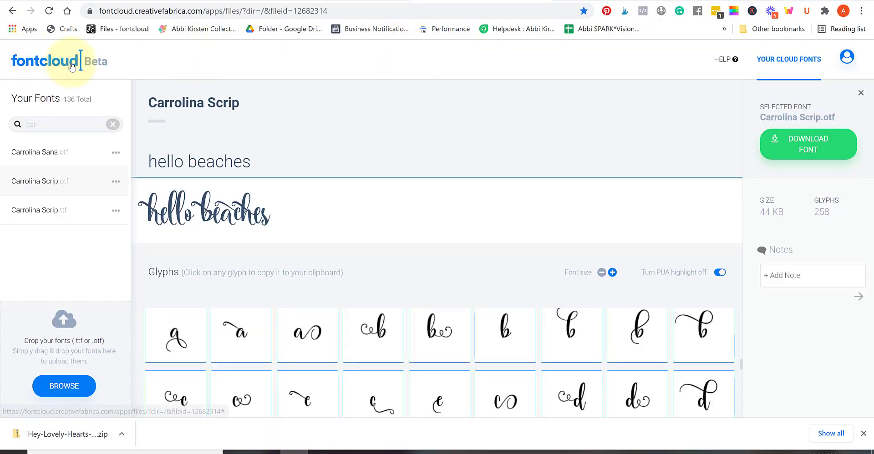
click(43, 66)
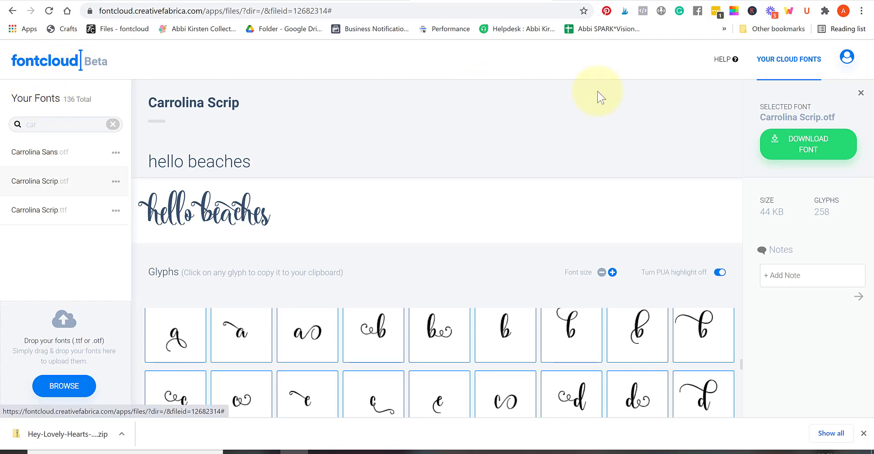
click(768, 66)
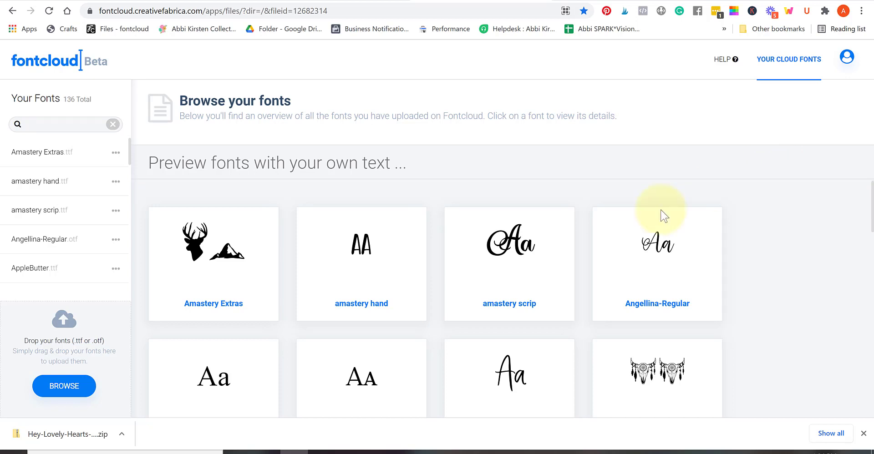
Step: Drag the three Hey Lovely Hearts .otf files from File Explorer into Fontcloud's drop area
mouse_move(268, 450)
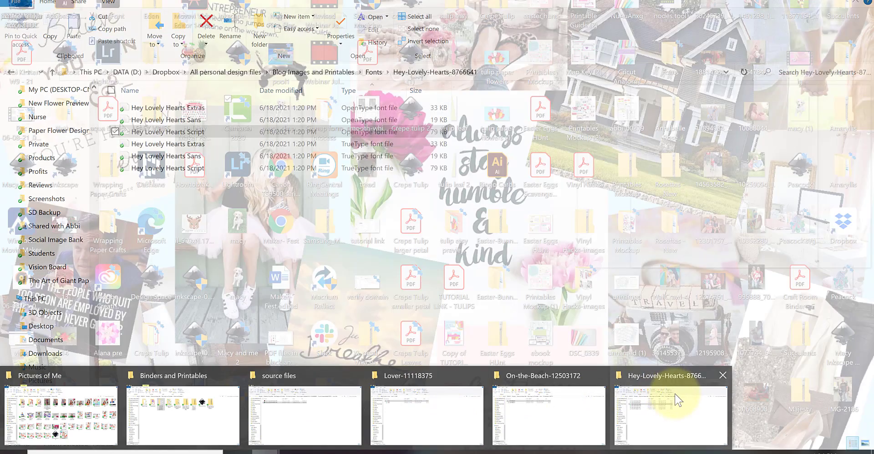
click(678, 401)
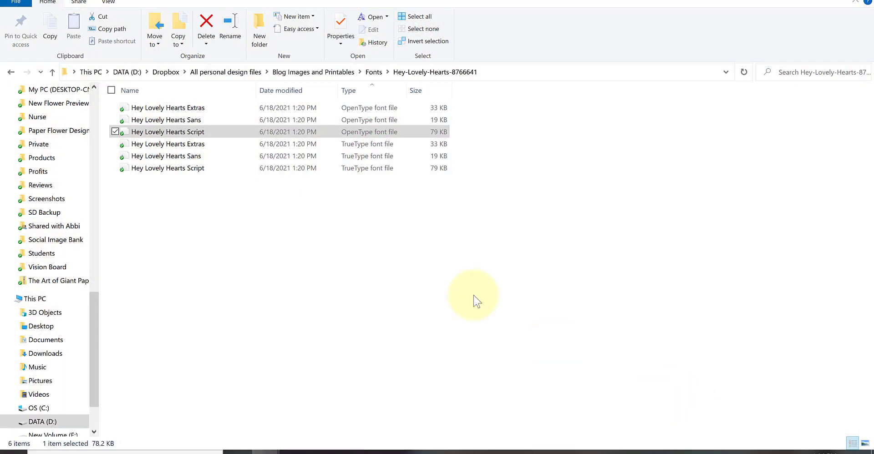
click(171, 107)
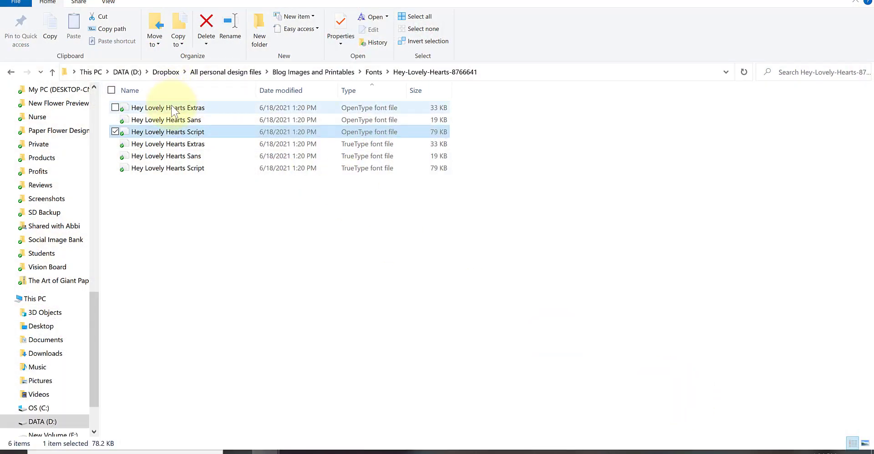
shift+click(181, 132)
drag(136, 114, 58, 331)
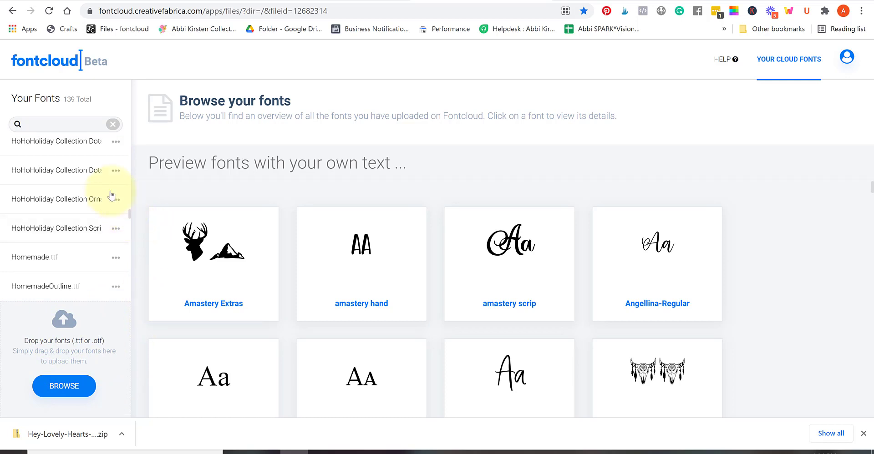
Step: Filter the font list by 'hea' and set the preview text to 'Fonts are fun'
click(43, 124)
text(he)
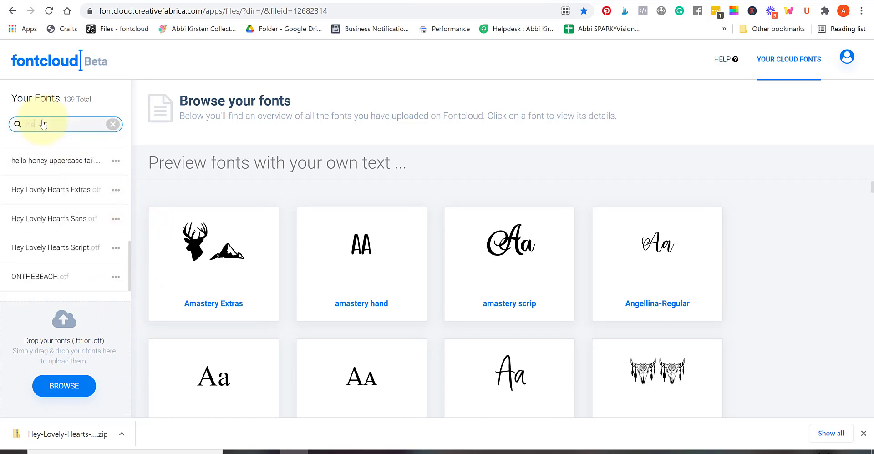
text(a)
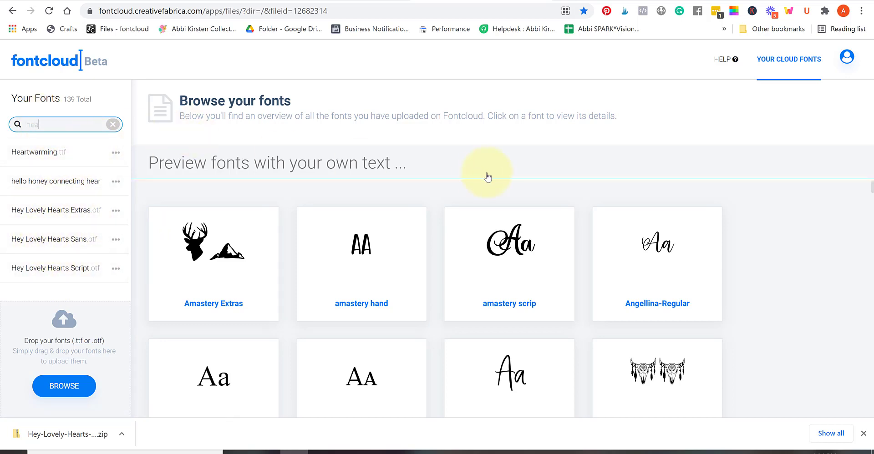
click(365, 169)
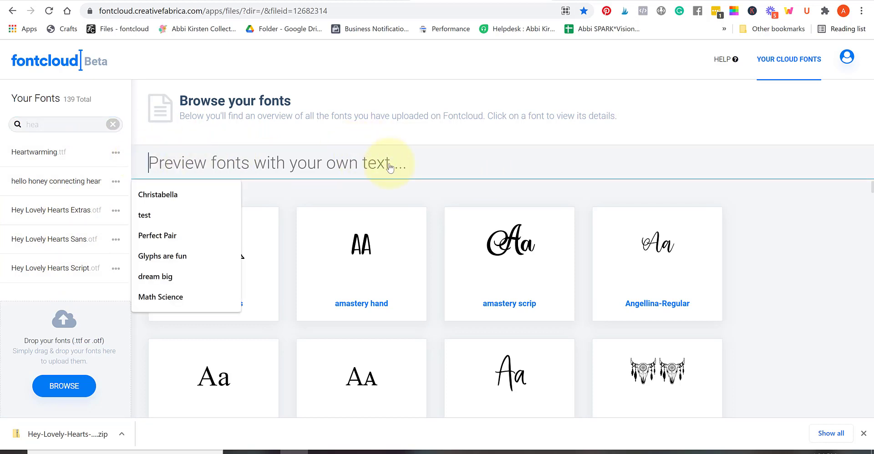
text(Fu)
key(BackSpace)
text(onts)
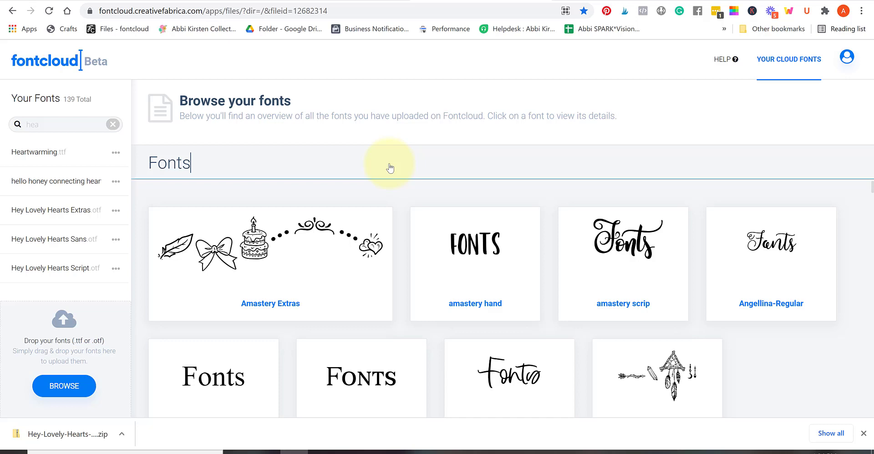
text( are fun)
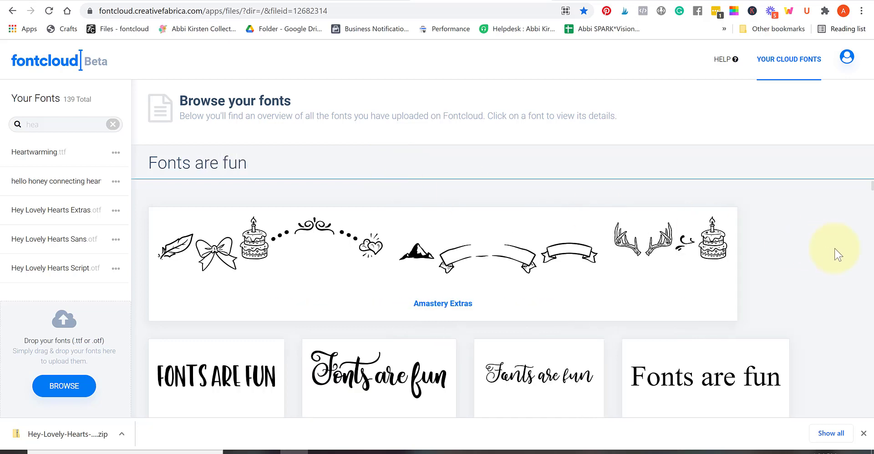
click(827, 259)
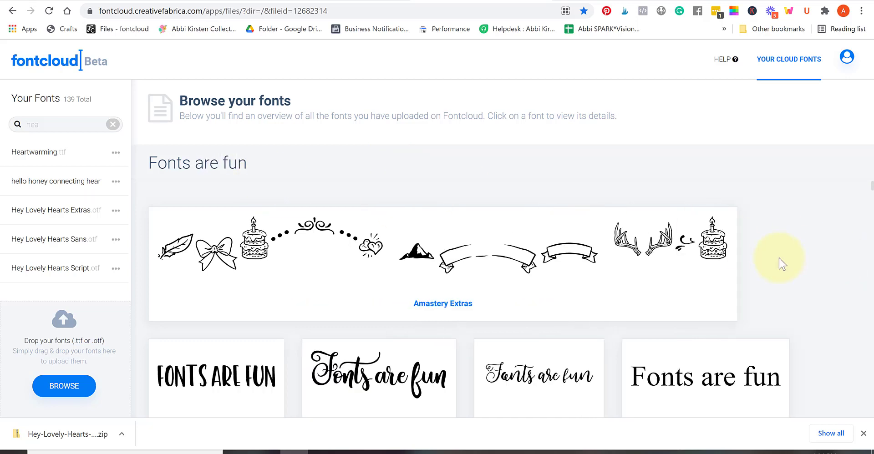
Step: Scroll through the filtered font grid to compare the 'Fonts are fun' previews
scroll(779, 257, down, 5)
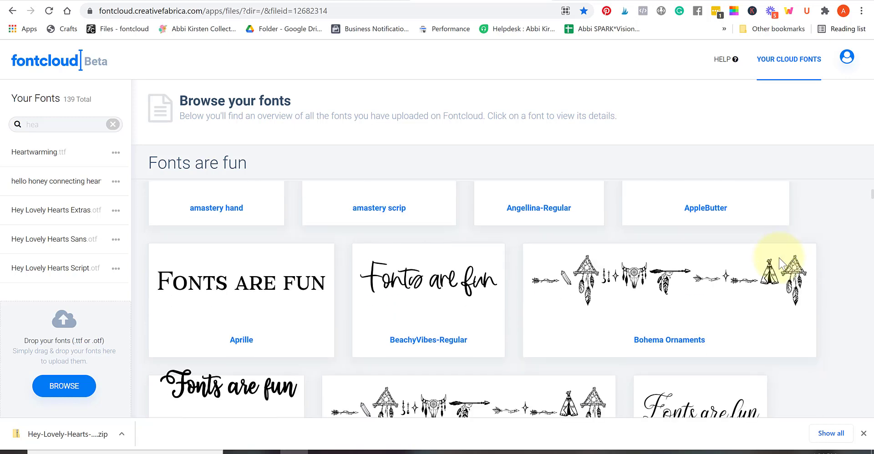
scroll(779, 263, down, 8)
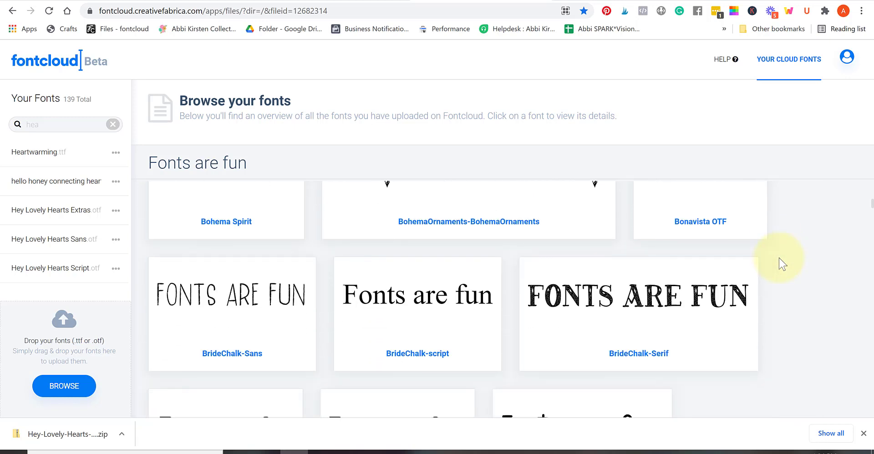
scroll(779, 264, down, 4)
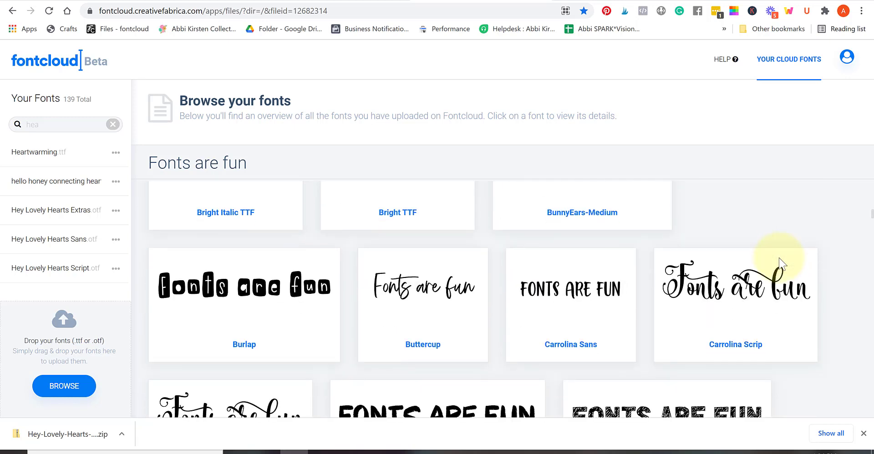
scroll(779, 263, down, 2)
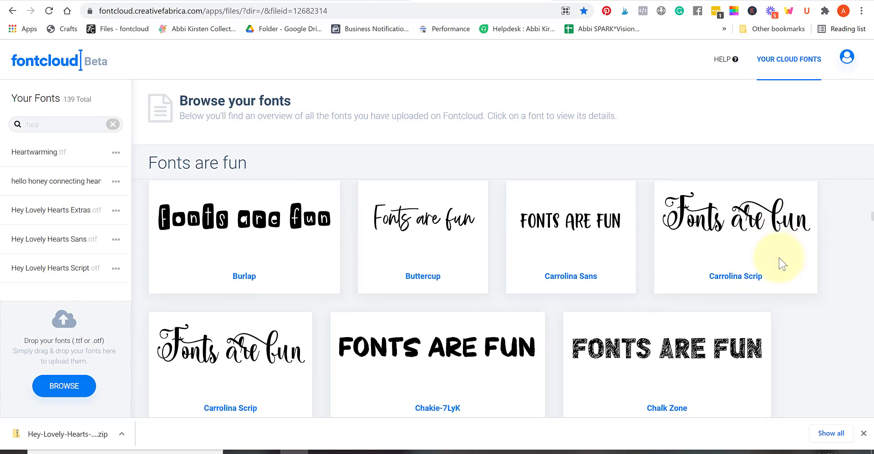
scroll(780, 263, down, 4)
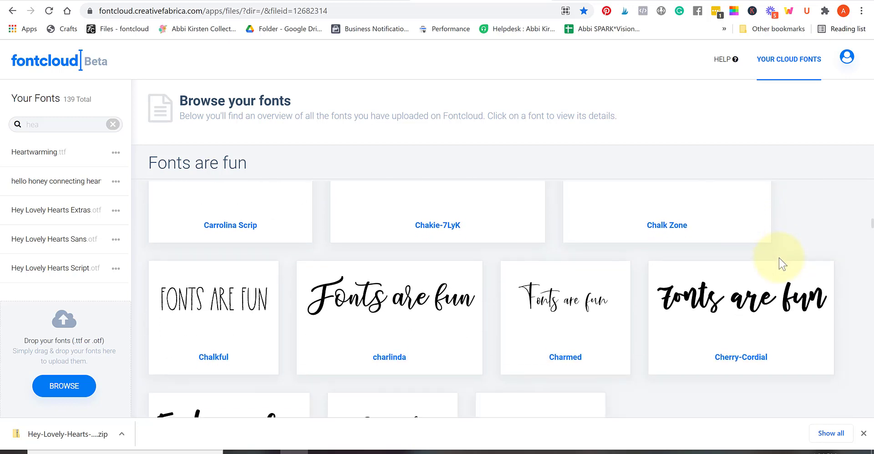
scroll(779, 264, down, 4)
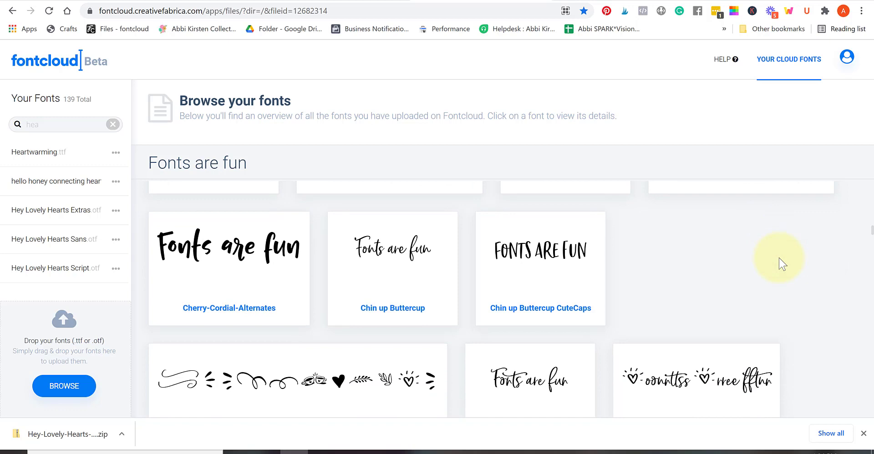
scroll(779, 264, down, 4)
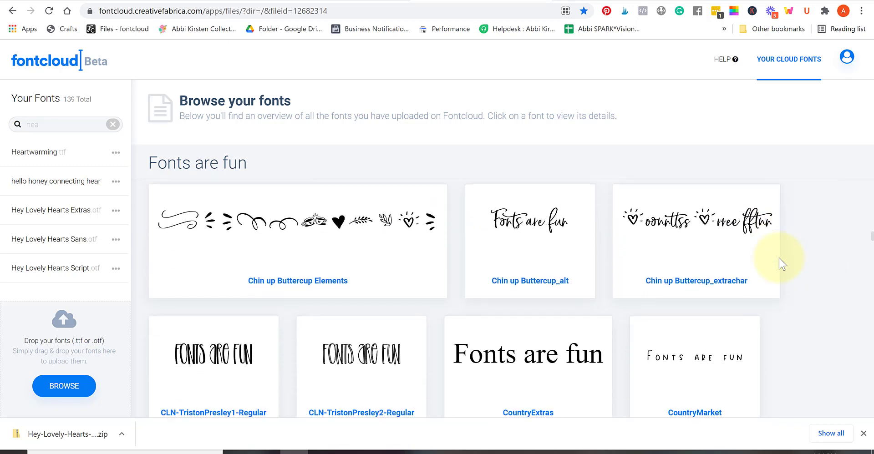
scroll(780, 264, up, 8)
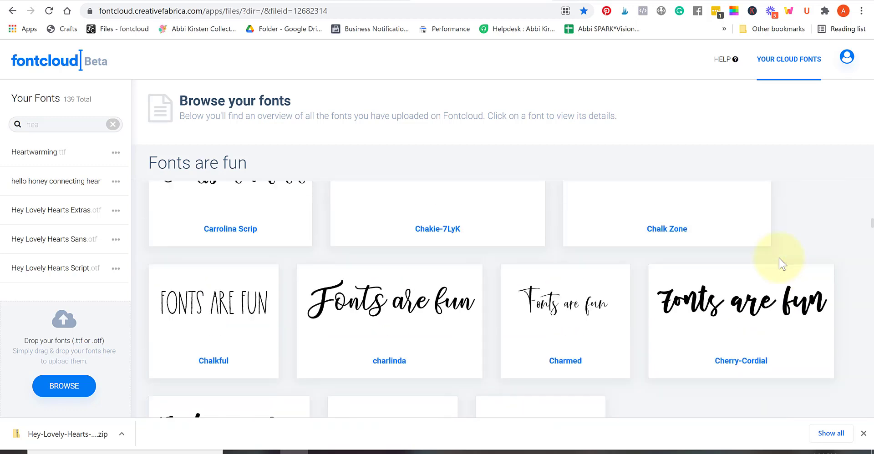
scroll(779, 264, up, 3)
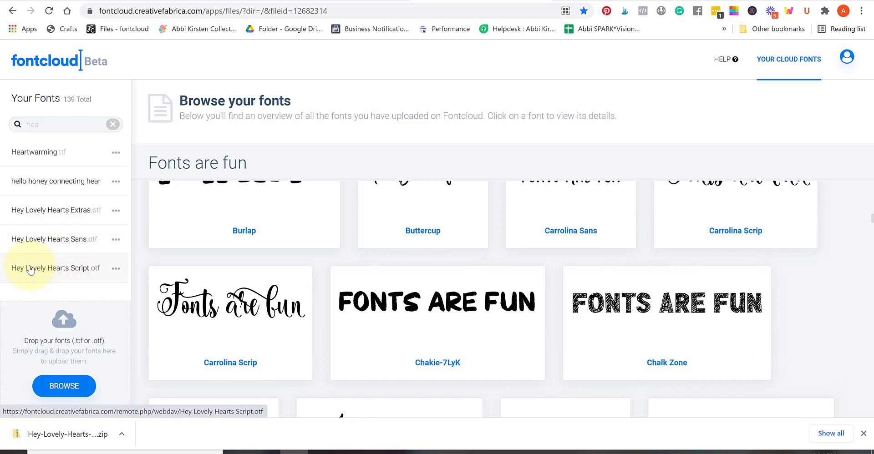
Step: Preview Hey Lovely Hearts Script with 'Fonts are fun', scroll to its capital glyphs, then return to Cricut
click(67, 272)
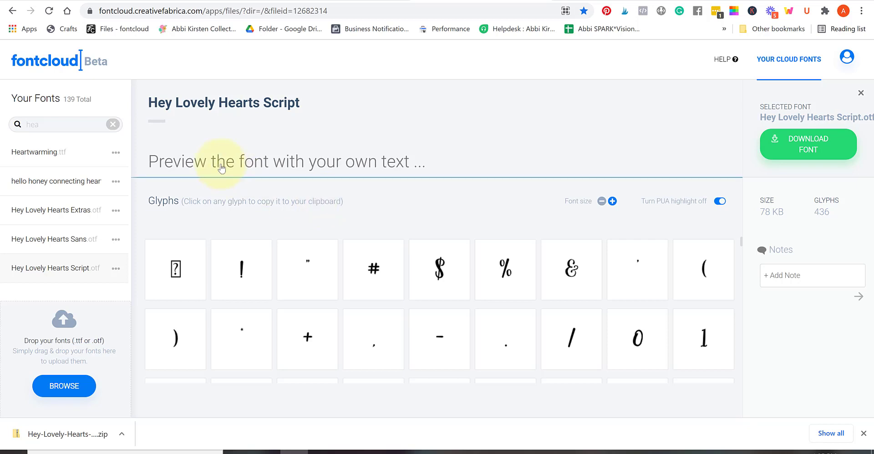
text(Fonts are fun)
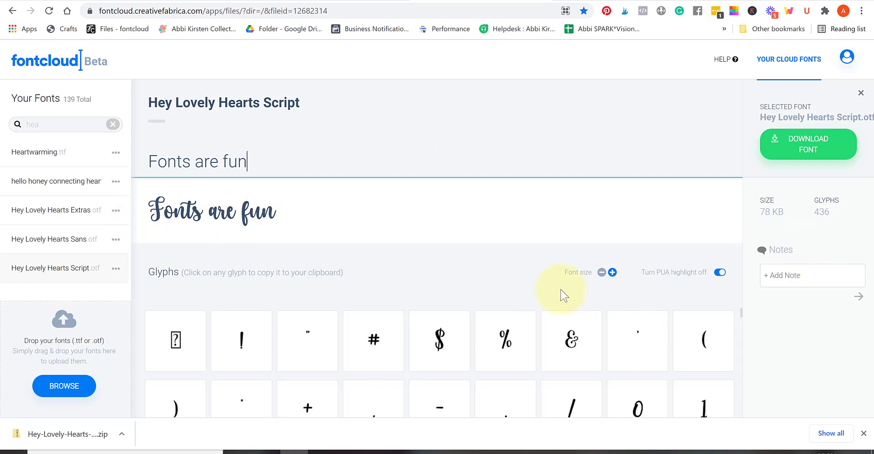
drag(740, 313, 742, 384)
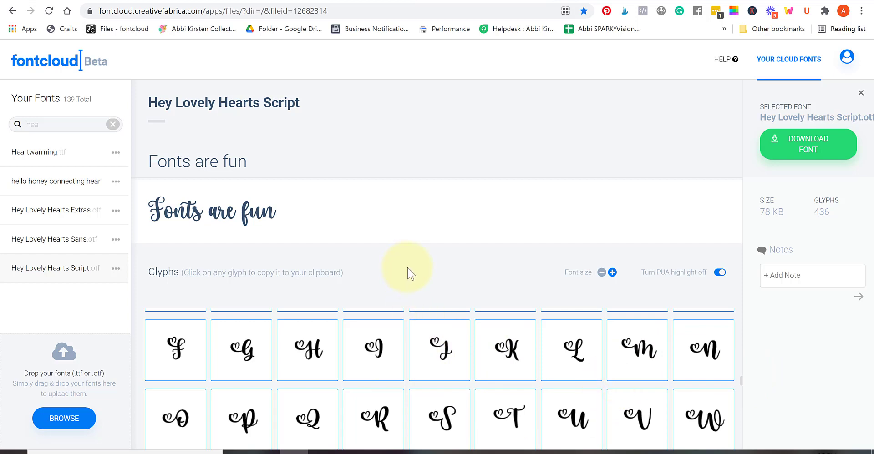
click(324, 452)
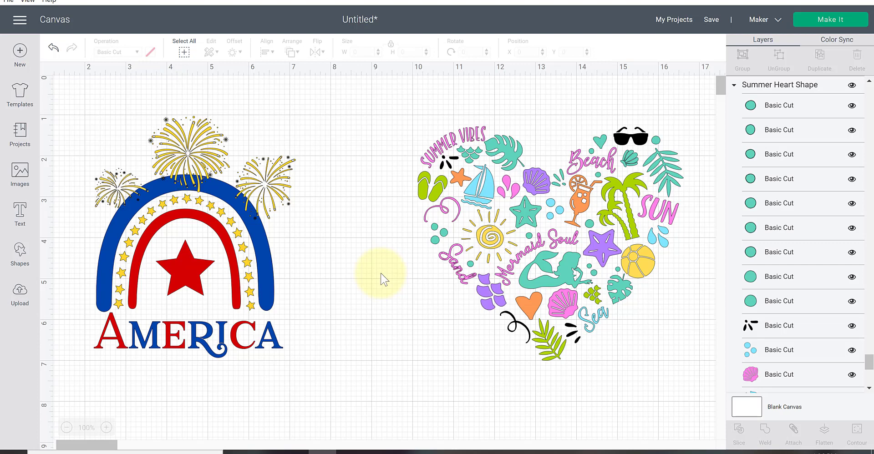
Step: Save the project with the title 'Summer Time'
click(711, 19)
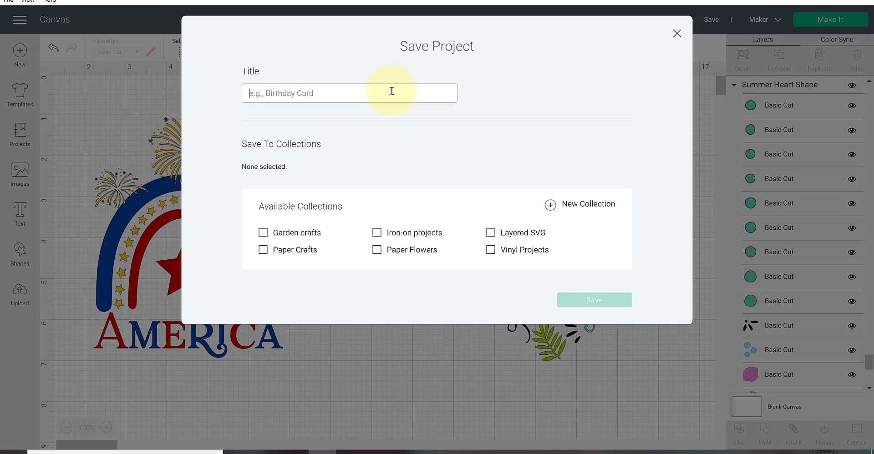
text(Summer Time)
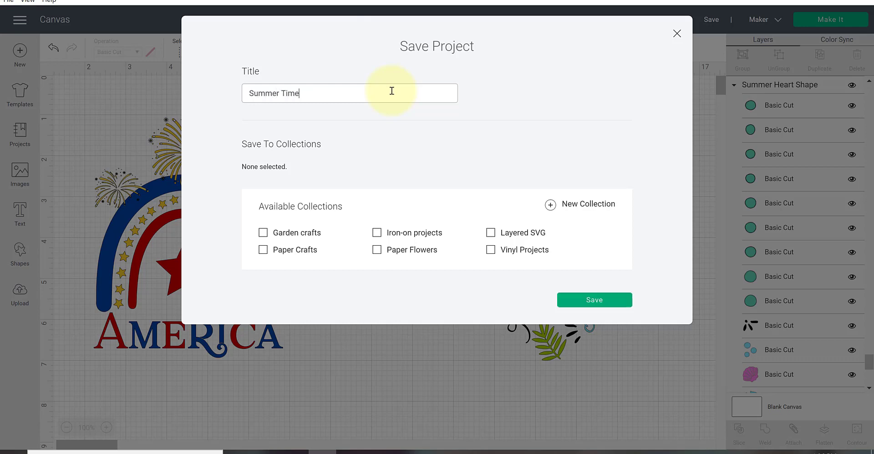
click(585, 300)
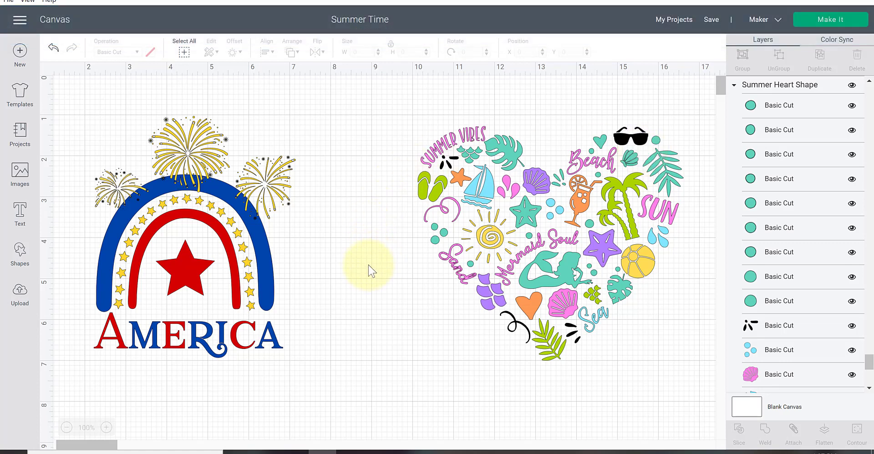
click(794, 4)
click(400, 213)
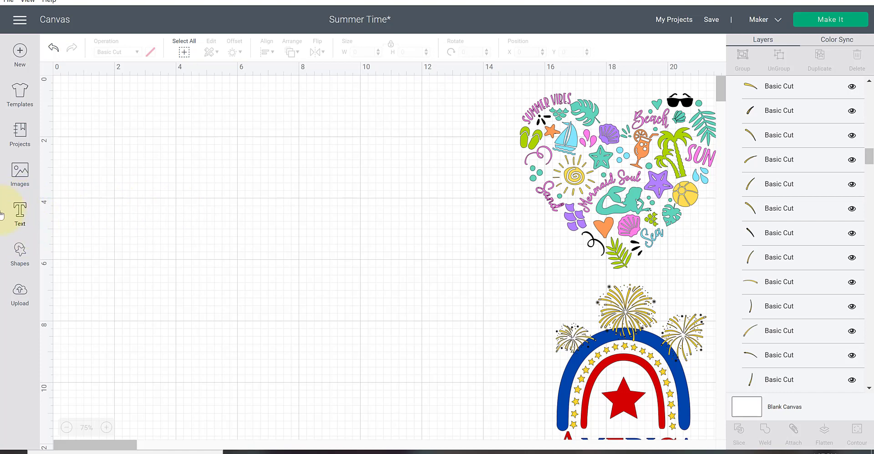
Step: Add a text layer reading 'Hey Beaches!' to the canvas
click(17, 214)
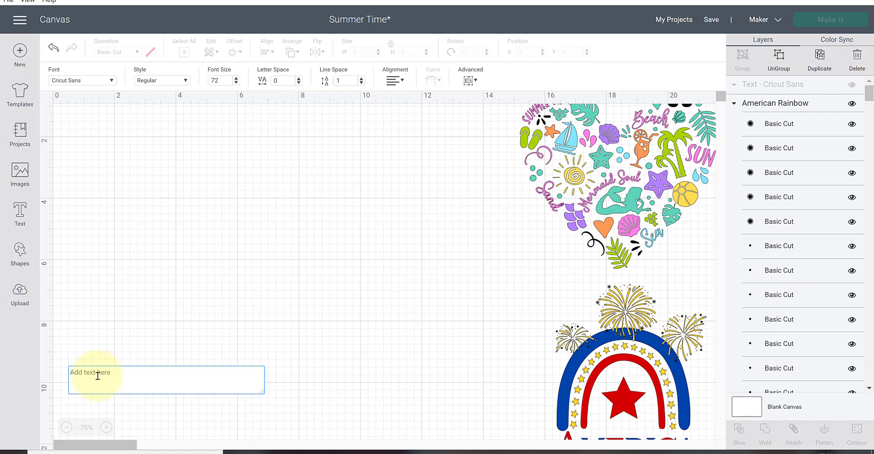
text(Hey Beaches!)
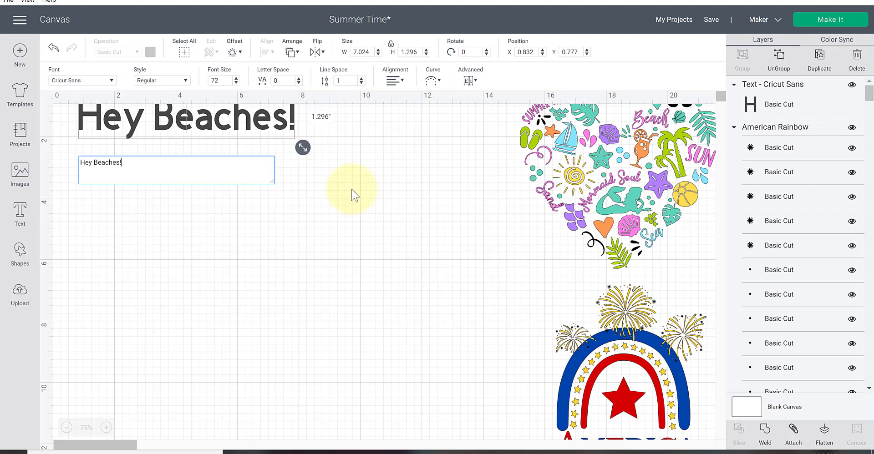
click(247, 151)
Step: Move the text into the open left area of the canvas and bring up the font list
drag(230, 137, 321, 226)
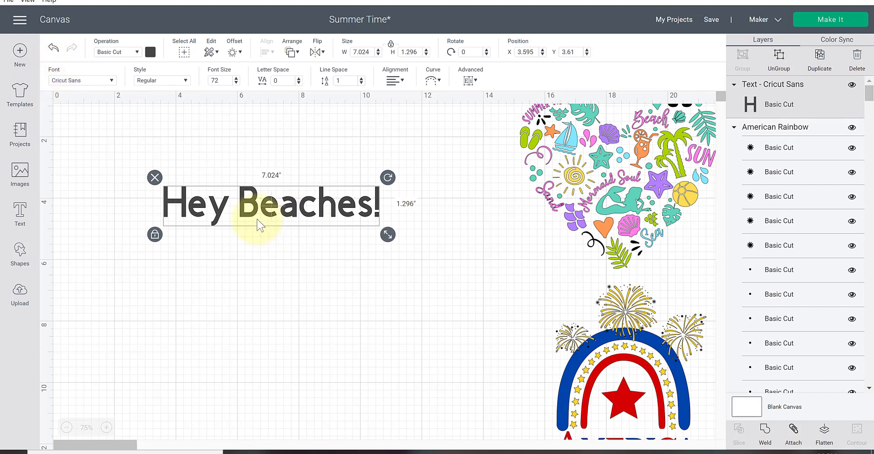
drag(255, 220, 271, 205)
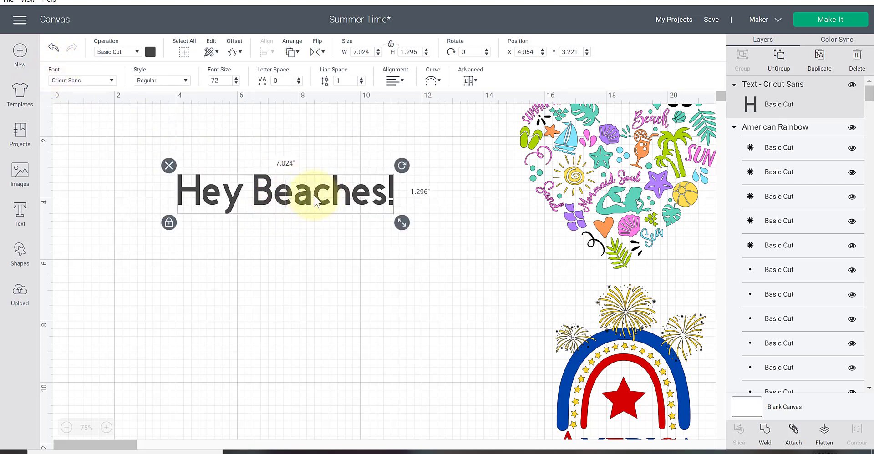
click(111, 81)
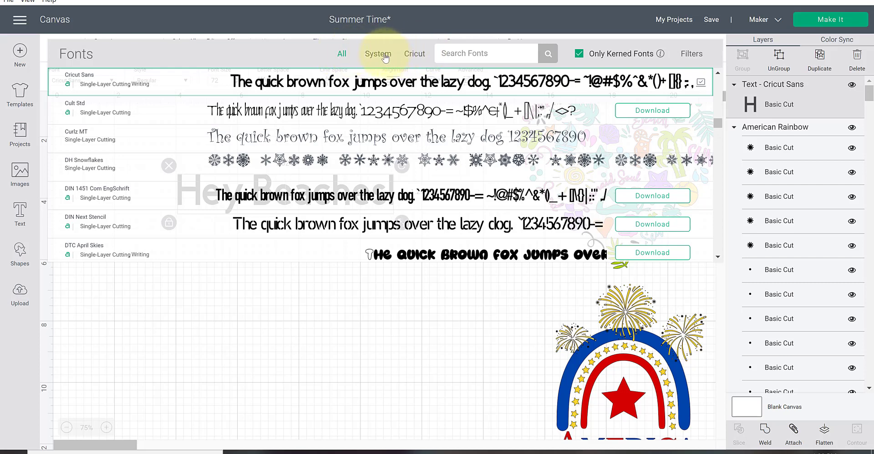
Step: Apply the installed Hey Lovely Hearts Script font to the 'Hey Beaches!' text
click(384, 56)
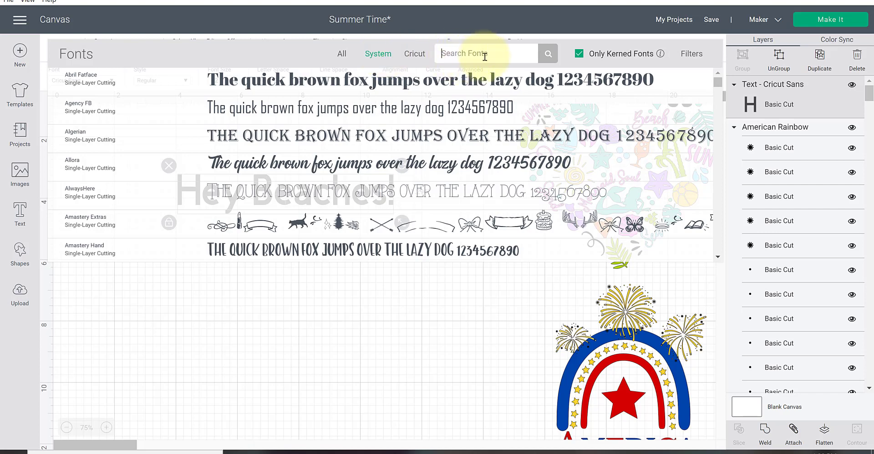
text(heart)
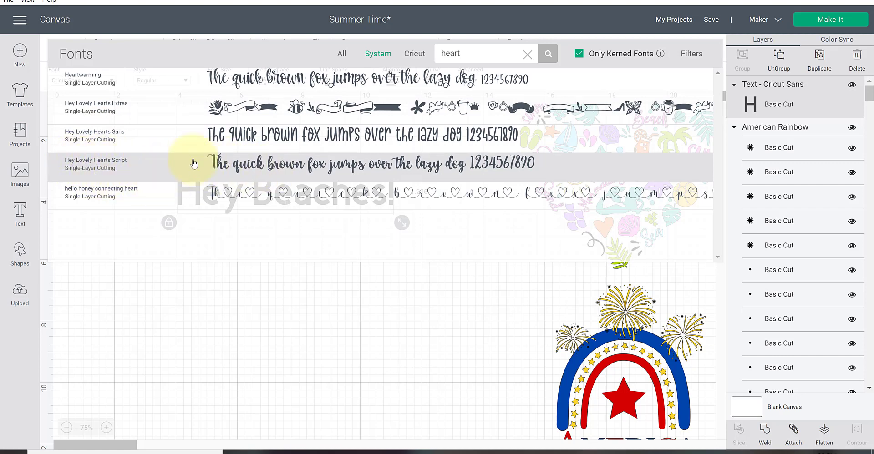
click(314, 166)
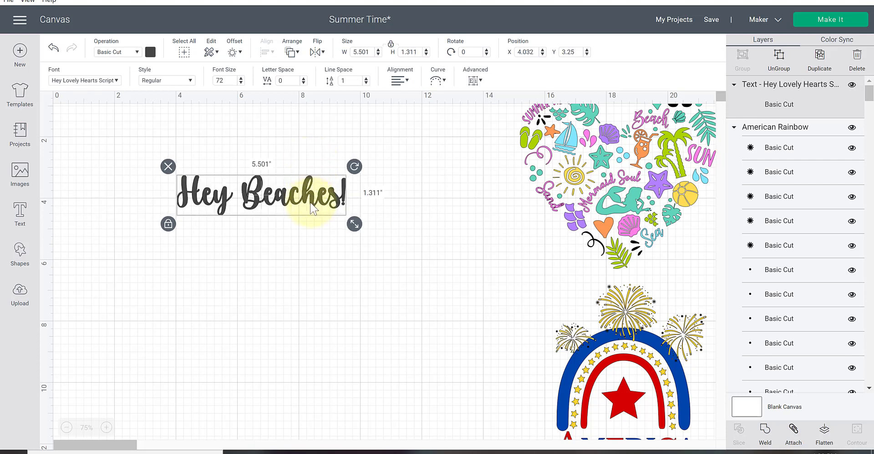
Step: Enlarge the text to roughly 12.3 inches wide and colour it teal
drag(312, 209, 362, 264)
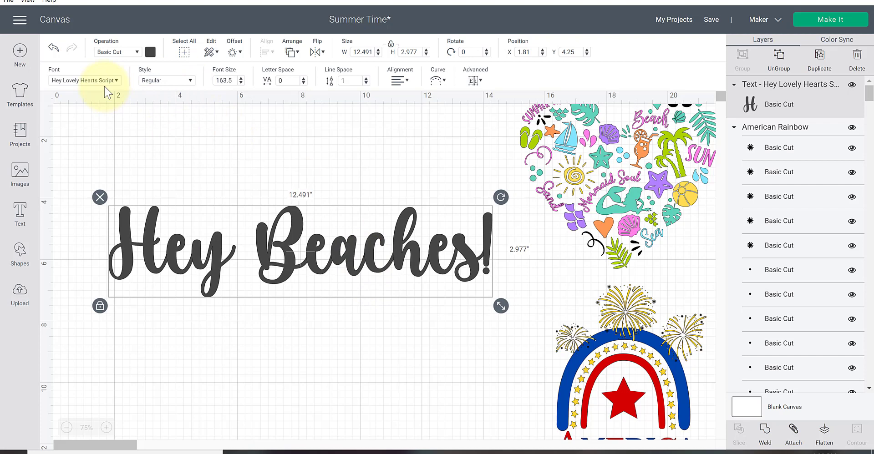
click(150, 53)
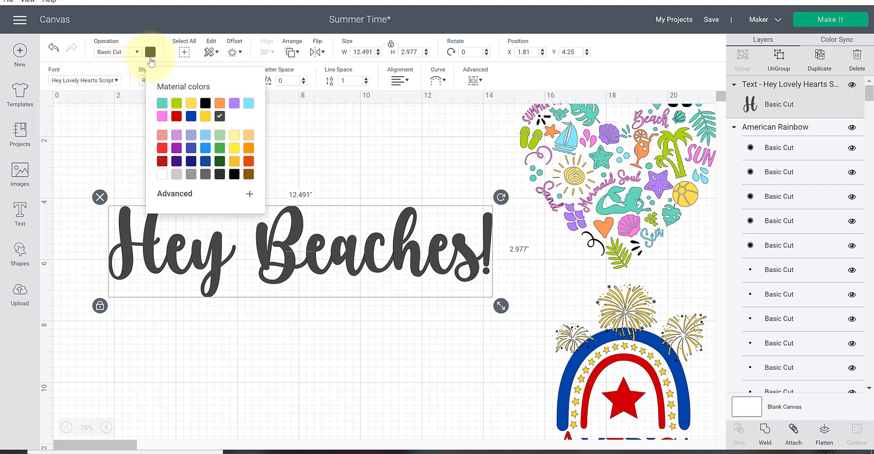
click(162, 103)
Step: Delete the exclamation mark so the text reads 'Hey Beaches', then shift it slightly
double_click(221, 246)
key(BackSpace)
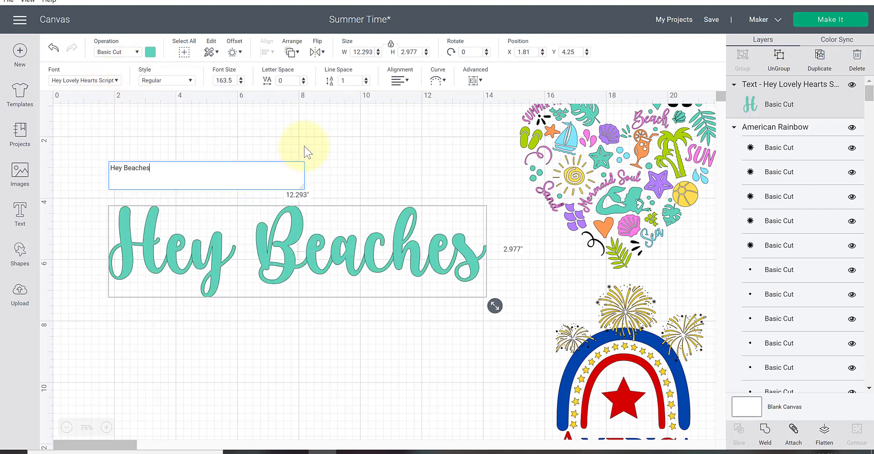
click(243, 145)
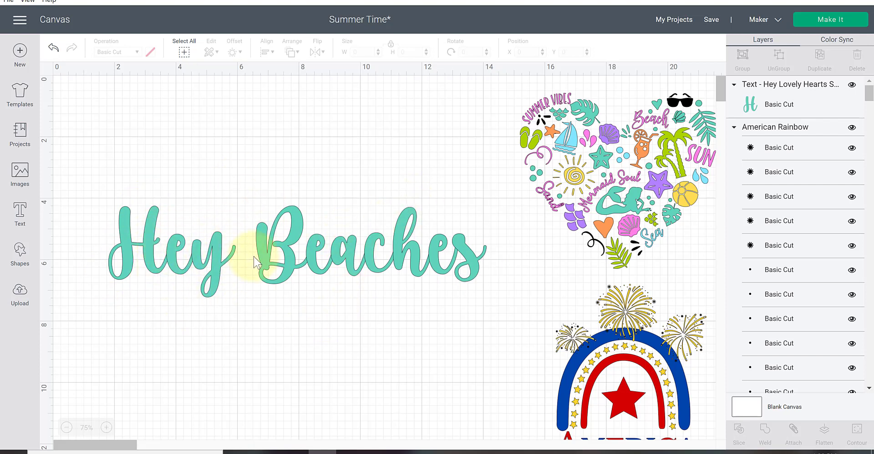
drag(295, 258, 302, 239)
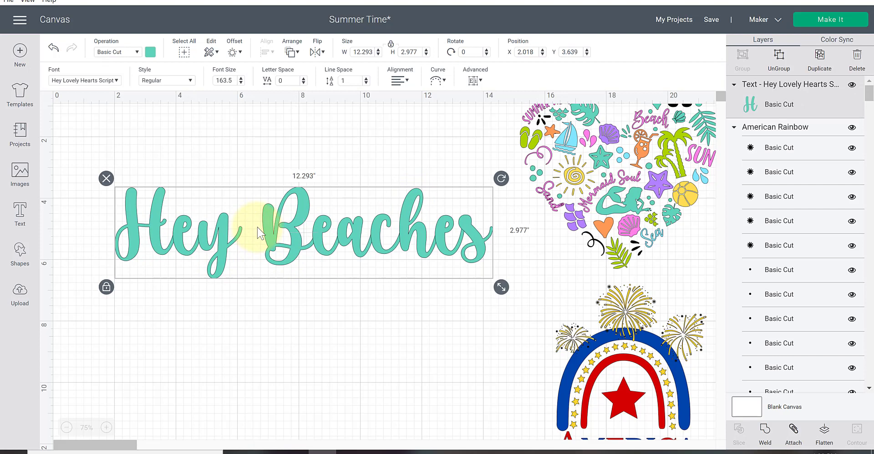
Step: Break the text into two lines, 'Hey' above 'Beaches', and move it up-right
double_click(301, 227)
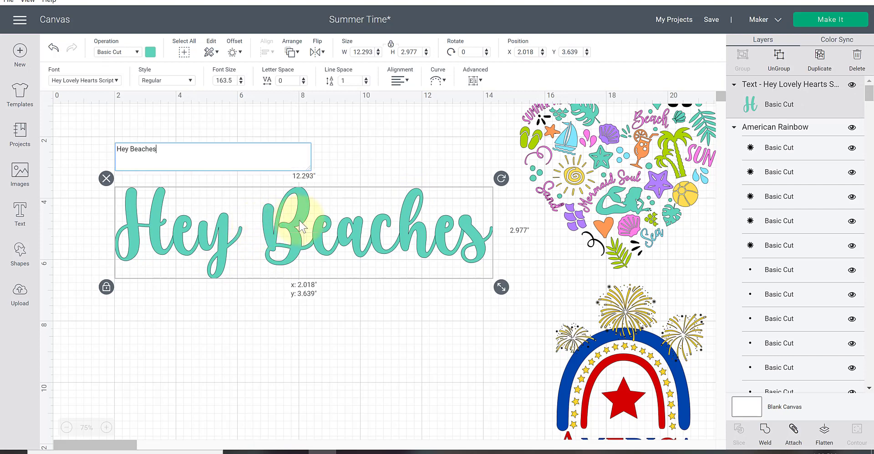
click(131, 149)
key(Return)
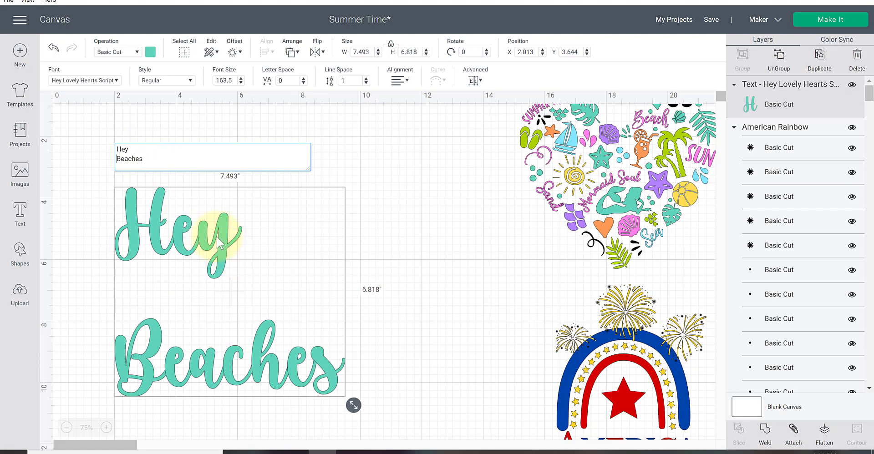
drag(223, 244, 281, 222)
Step: Ungroup the text to lines and position 'Beaches' close beneath 'Hey'
click(473, 81)
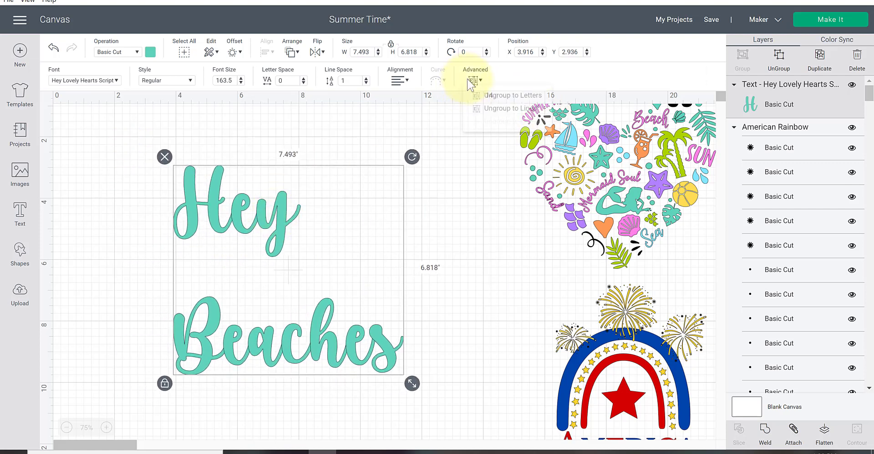
click(508, 112)
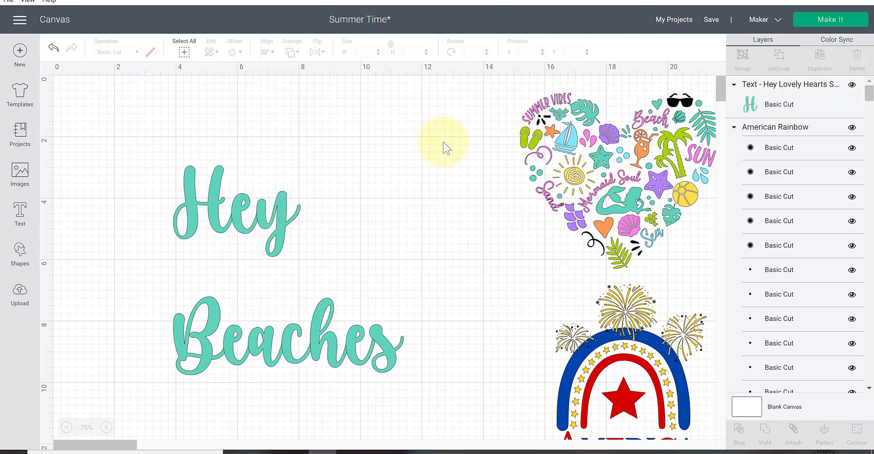
drag(238, 212, 291, 239)
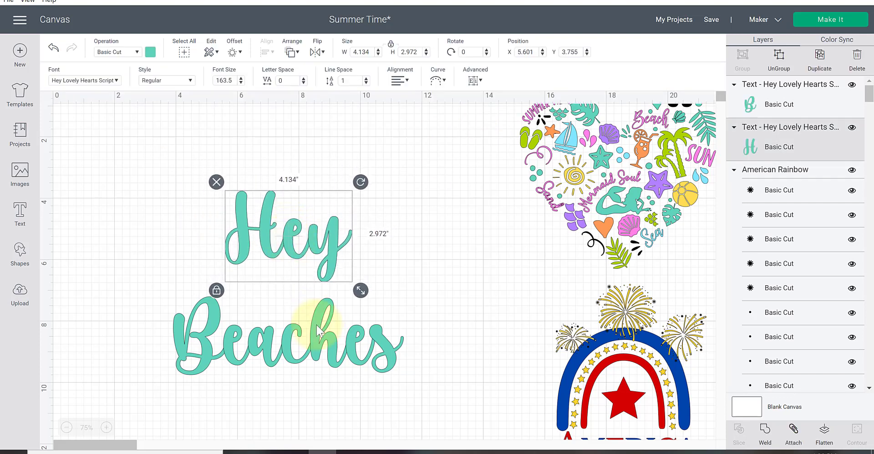
drag(321, 333, 319, 328)
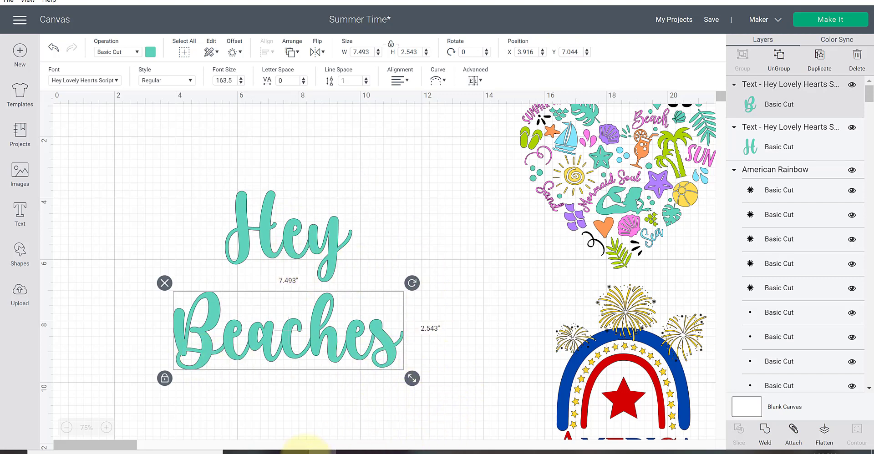
click(305, 451)
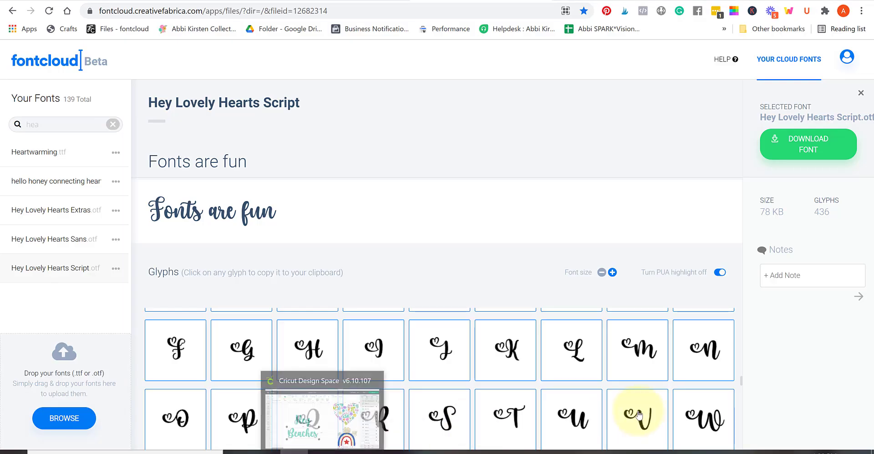
Step: Copy Hey Lovely Hearts Script's heart-swash capital H glyph from the Fontcloud glyph grid
click(310, 357)
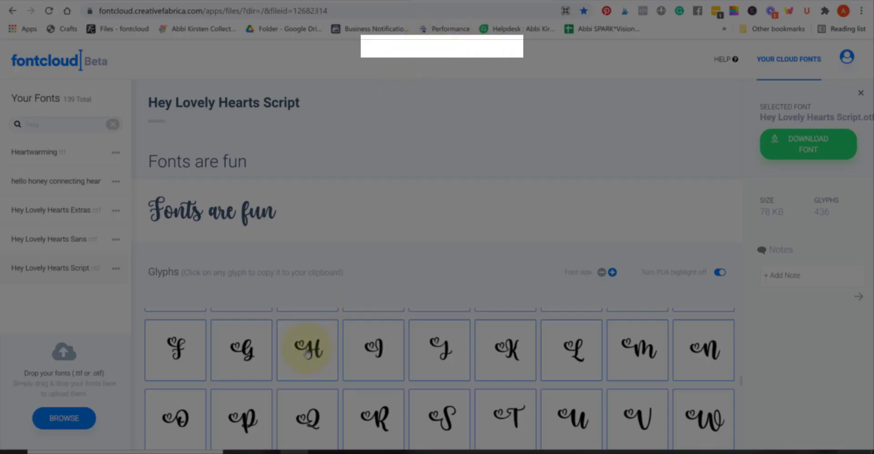
click(307, 354)
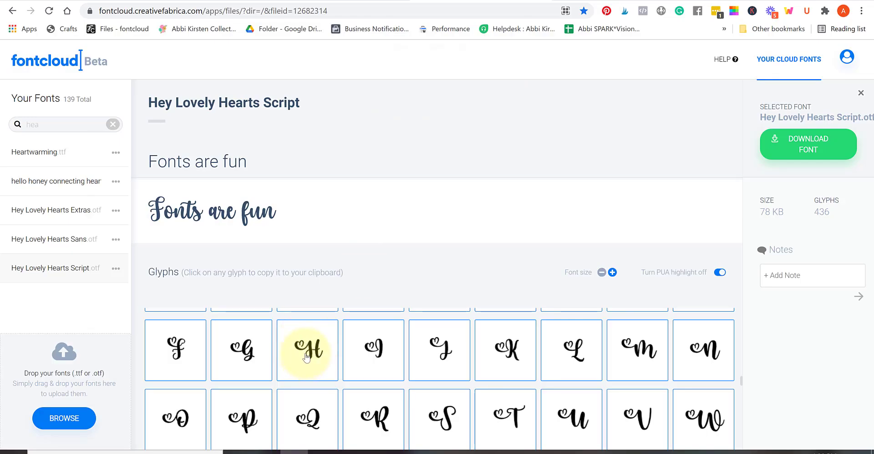
click(307, 358)
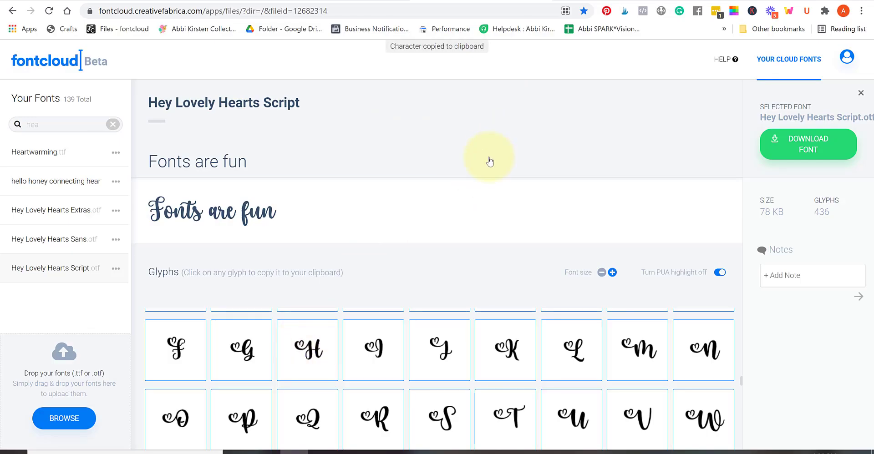
Step: Replace the H in 'Hey' with the pasted heart-swash H glyph
click(330, 450)
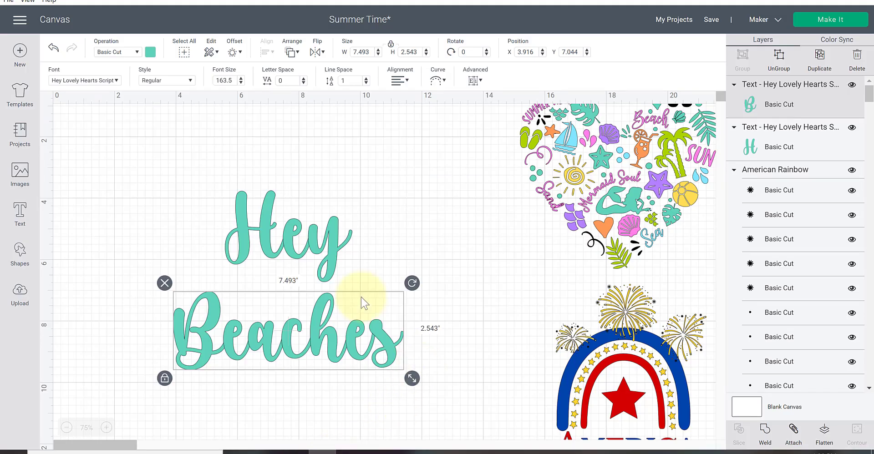
double_click(266, 237)
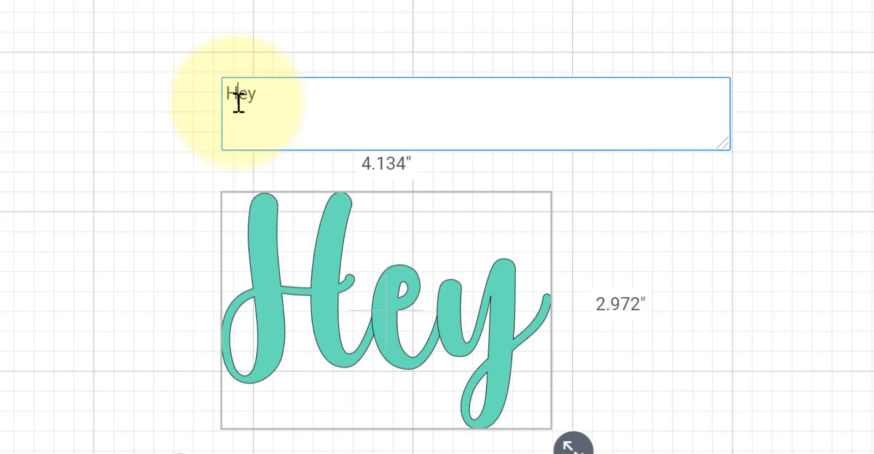
drag(239, 101, 231, 101)
key(ctrl+v)
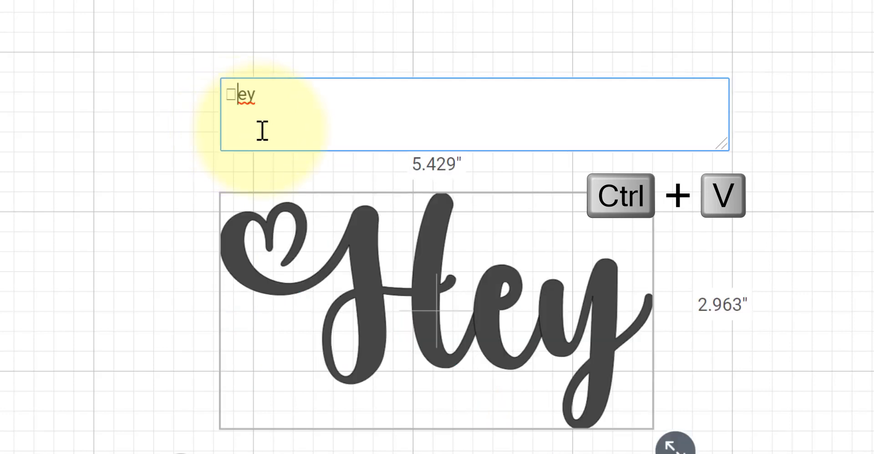
click(235, 110)
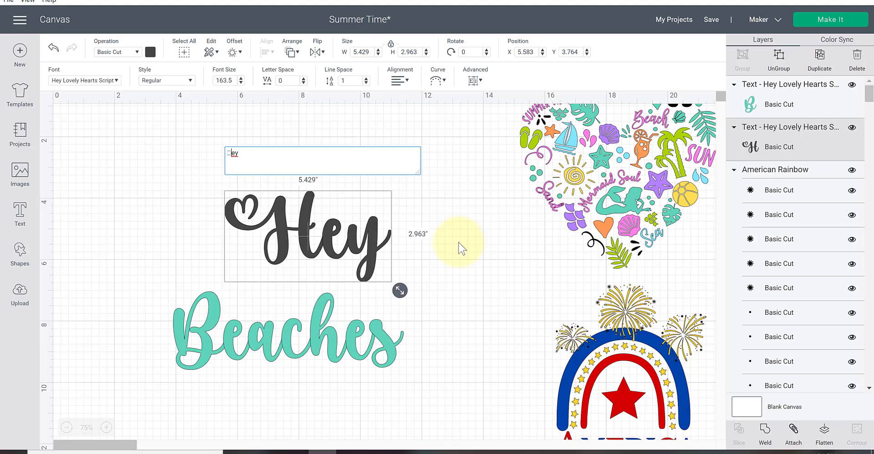
click(675, 311)
Step: Move 'Hey' up and to the left and keep it coloured teal
drag(299, 222, 281, 211)
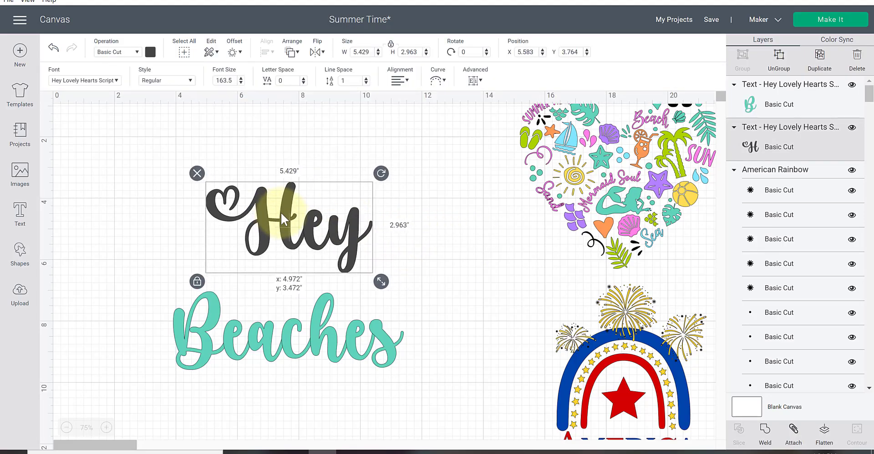
click(150, 53)
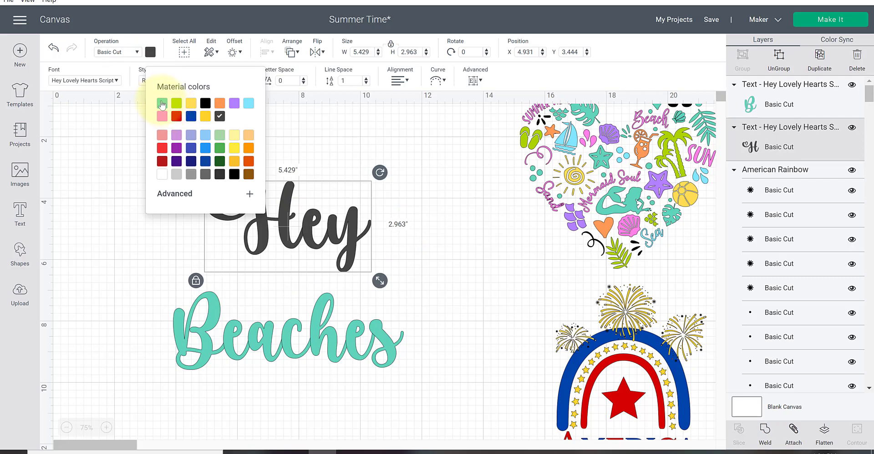
click(188, 114)
click(432, 182)
key(alt+Tab)
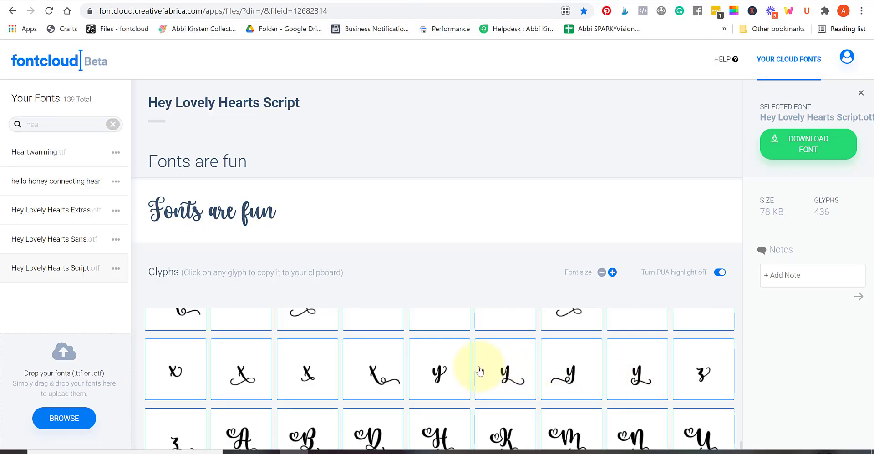
Step: Copy the swash-tailed lowercase y glyph from the Fontcloud glyph grid
click(513, 375)
Step: Replace the y in 'Hey' with the pasted swash-tailed y
click(319, 452)
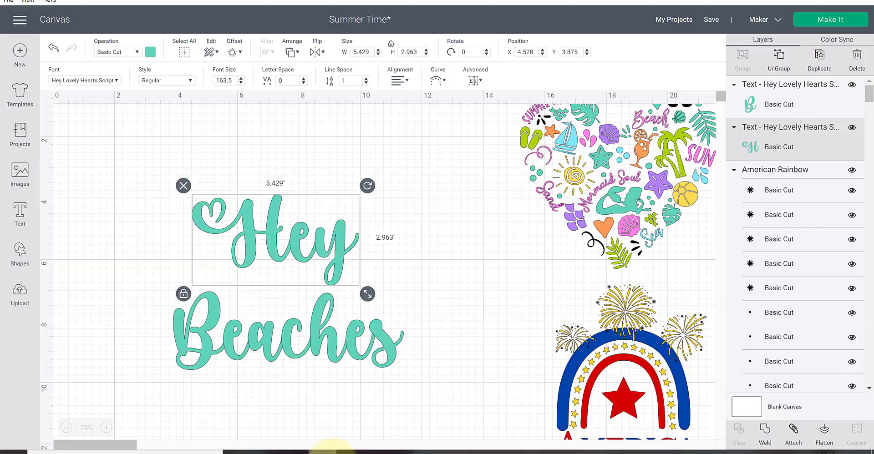
double_click(324, 250)
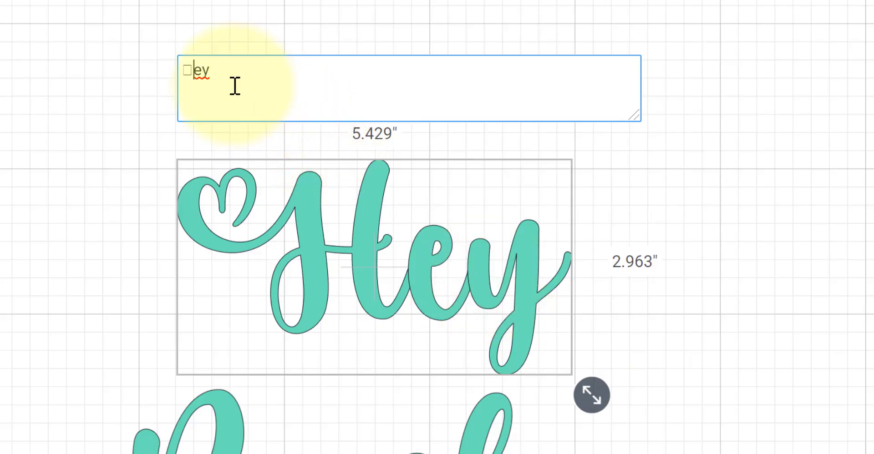
drag(203, 73, 265, 93)
key(ctrl+v)
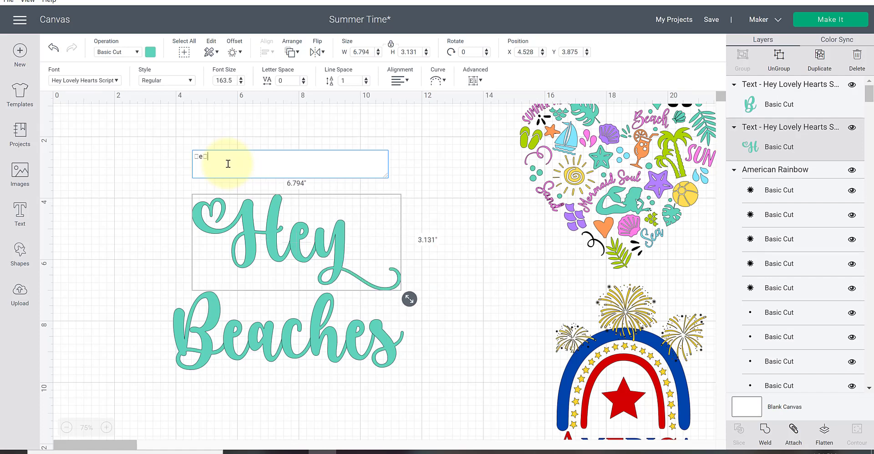
click(510, 252)
Step: Raise 'Hey', nudge 'Beaches' up, and paste a swash s over its final s
drag(327, 250, 321, 199)
drag(321, 346, 318, 333)
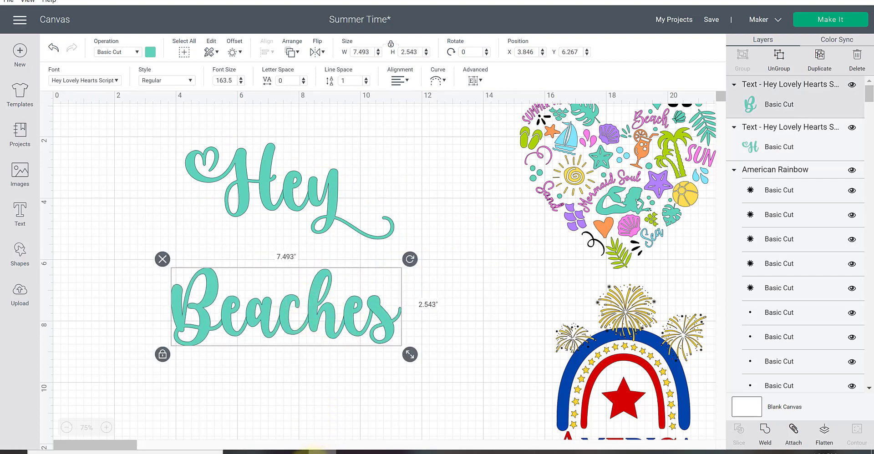
click(300, 452)
key(alt+Tab)
double_click(320, 286)
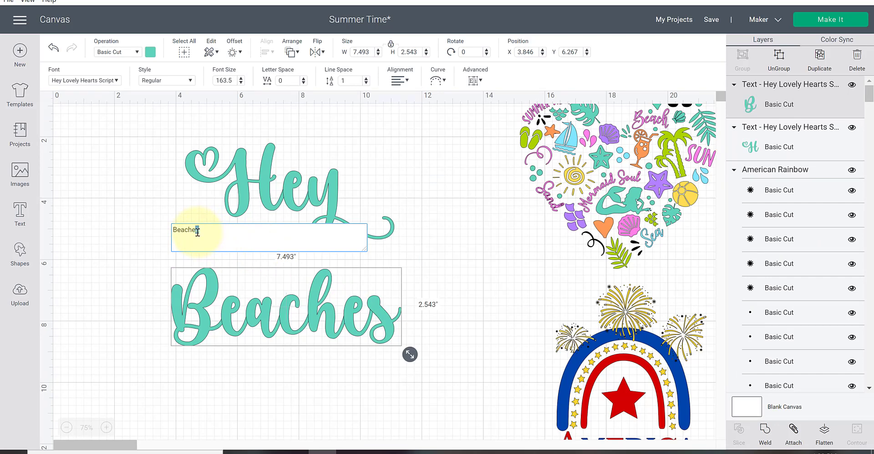
key(ctrl+v)
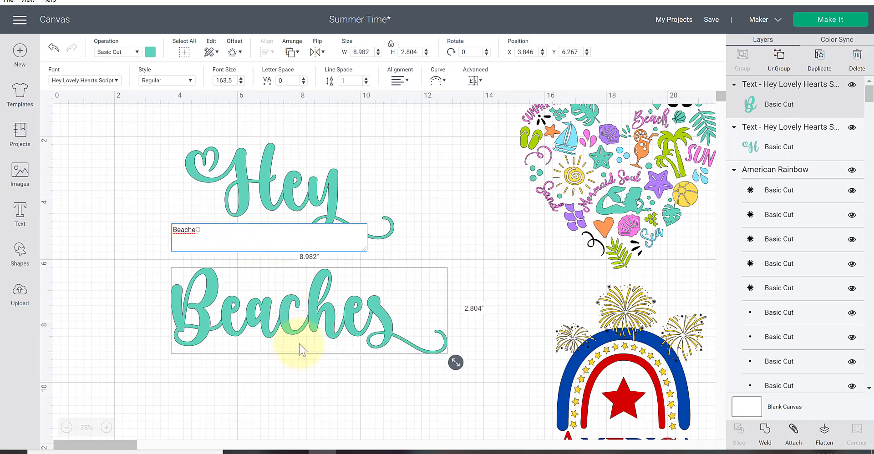
Step: Copy the heart-swash capital B glyph from the Fontcloud glyph grid
click(293, 451)
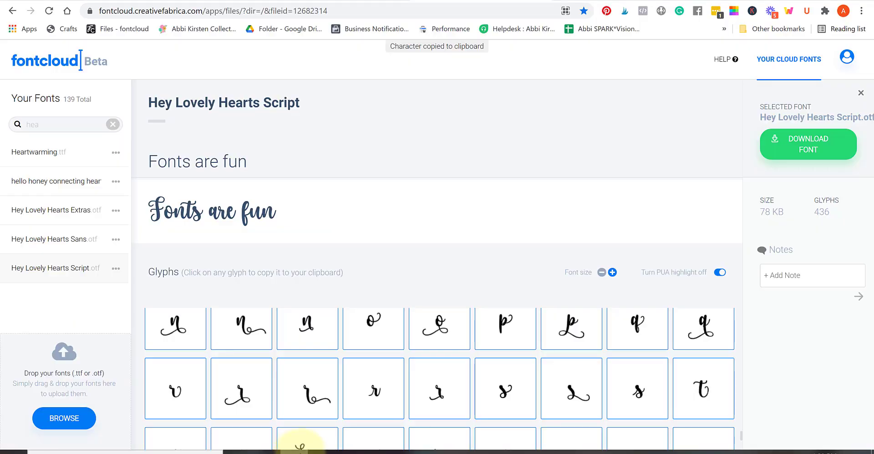
click(512, 375)
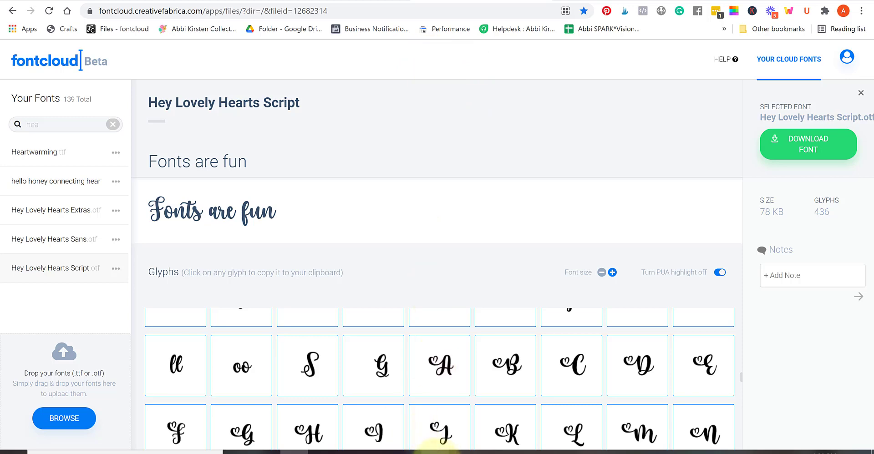
click(312, 450)
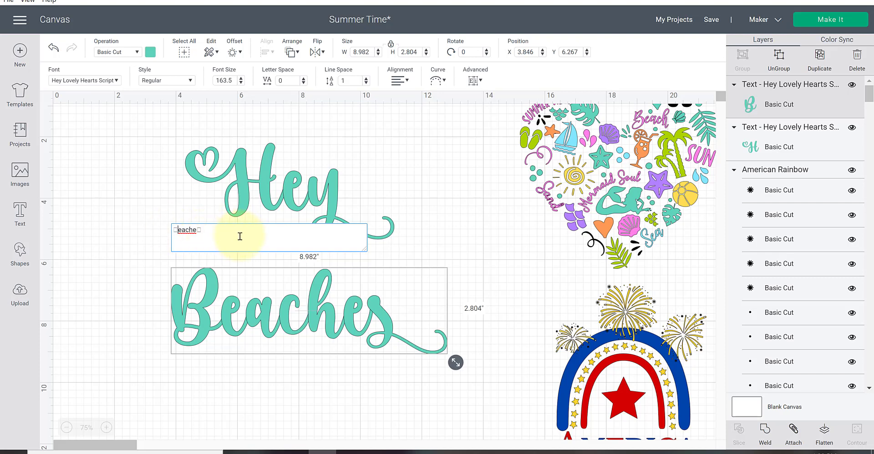
Step: Paste the heart-swash B into Beaches and shift the word slightly left
key(ctrl+v)
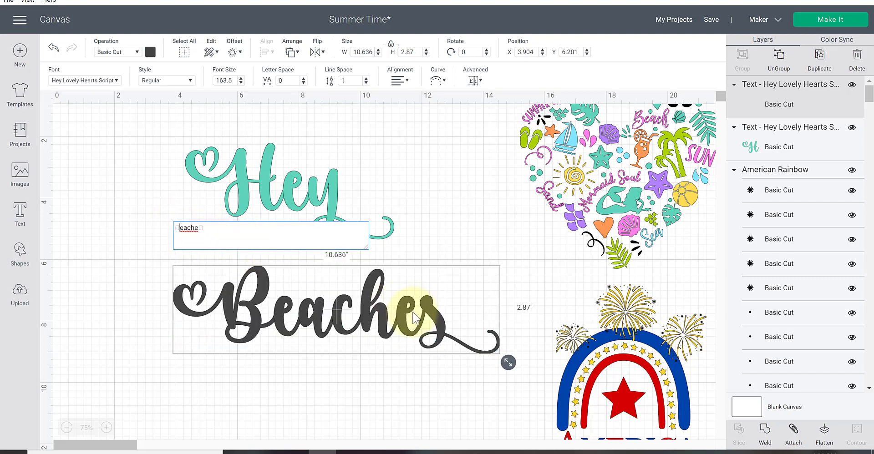
click(378, 314)
drag(378, 314, 366, 314)
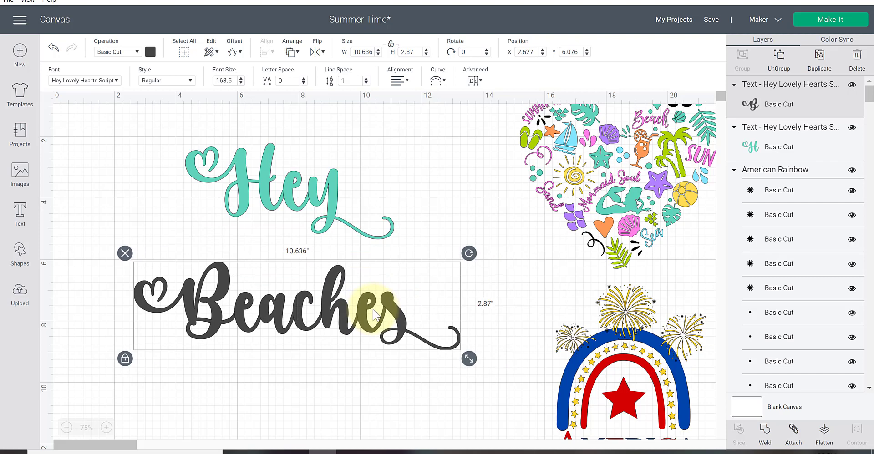
Step: Make Beaches teal and nudge Hey down over it
click(150, 52)
click(162, 103)
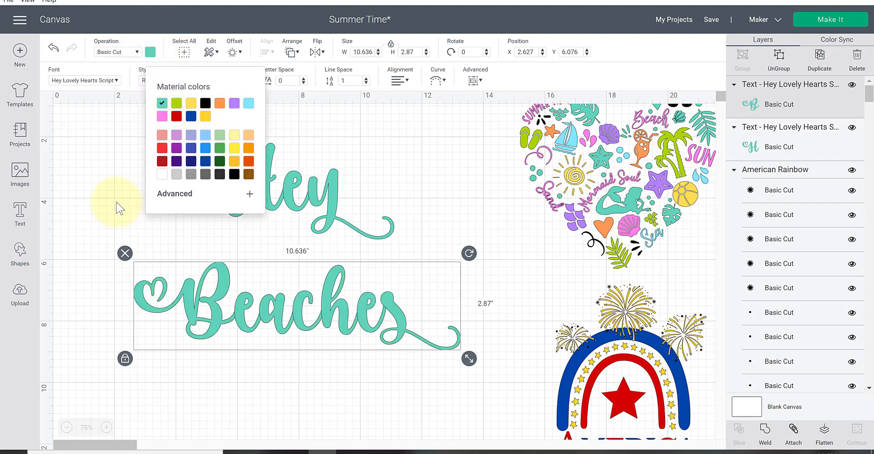
click(117, 208)
click(312, 203)
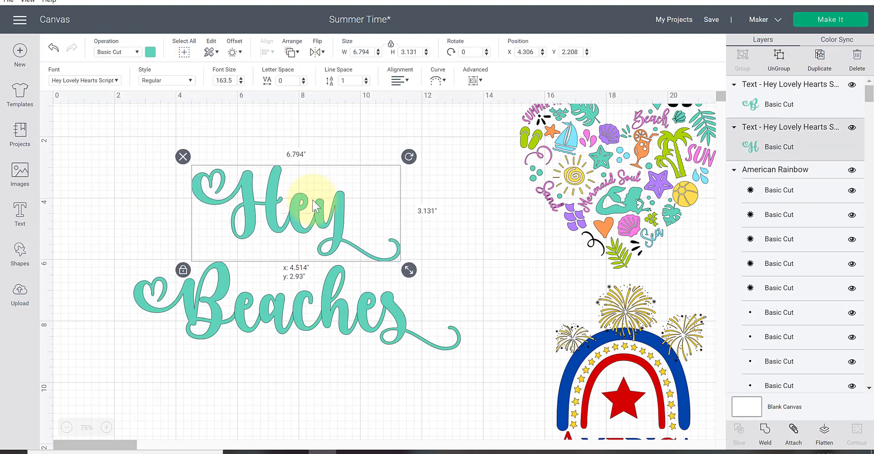
drag(315, 205, 313, 205)
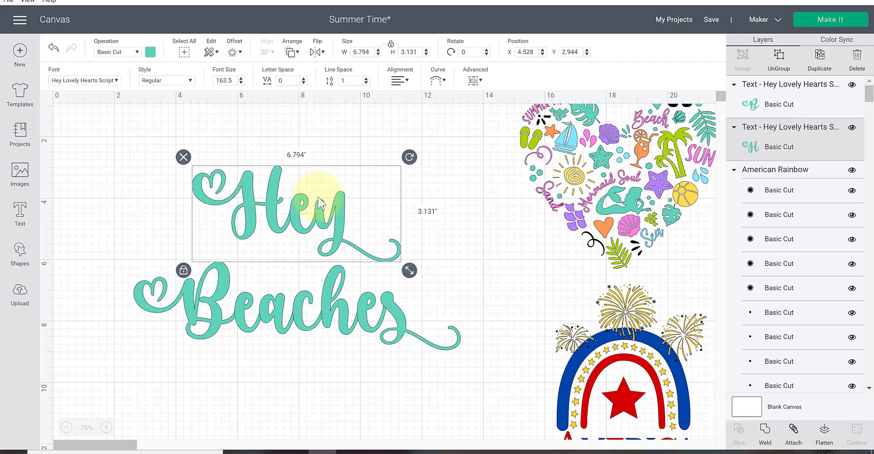
key(alt+Tab)
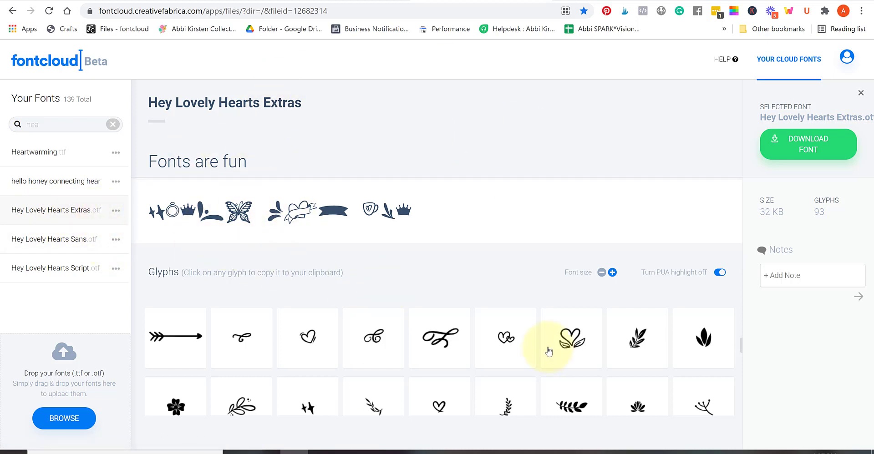
Step: Copy a heart dingbat glyph from Hey Lovely Hearts Extras and return to the Cricut canvas
click(429, 341)
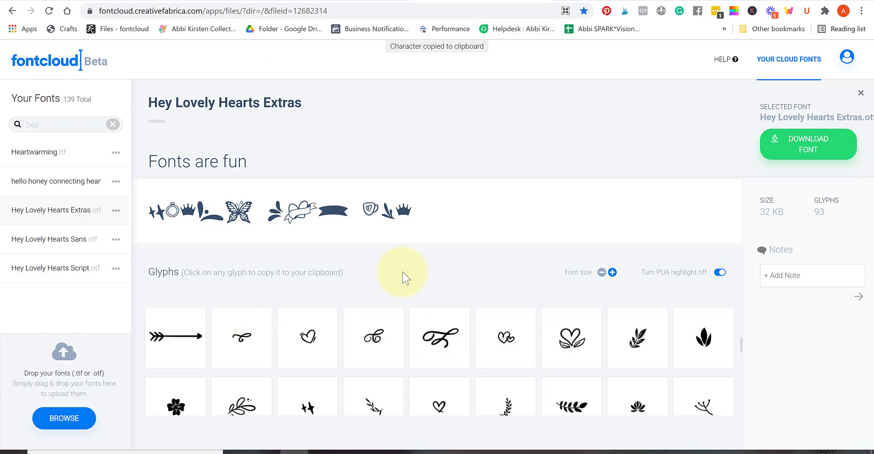
click(332, 450)
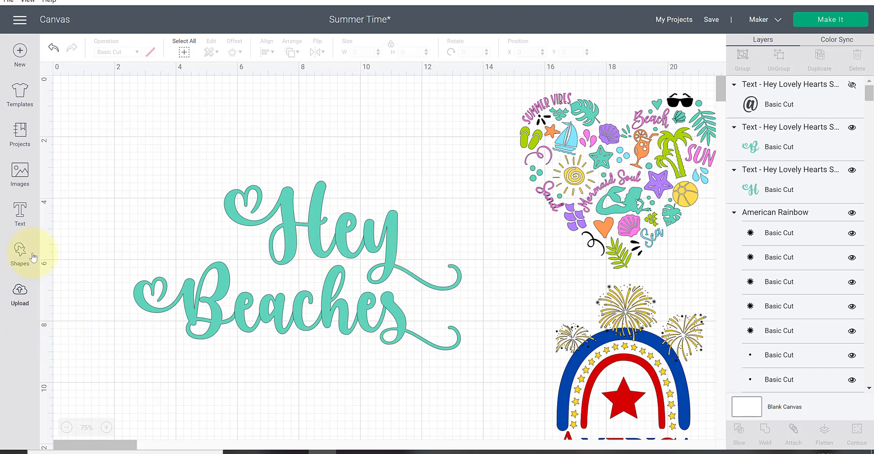
Step: Add a new 'hey' text object in the Hey Lovely Hearts Extras font
click(19, 213)
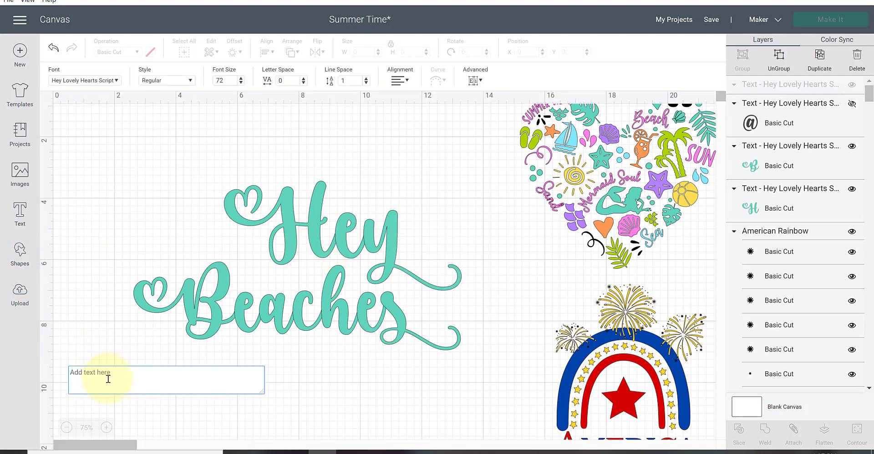
text(hey)
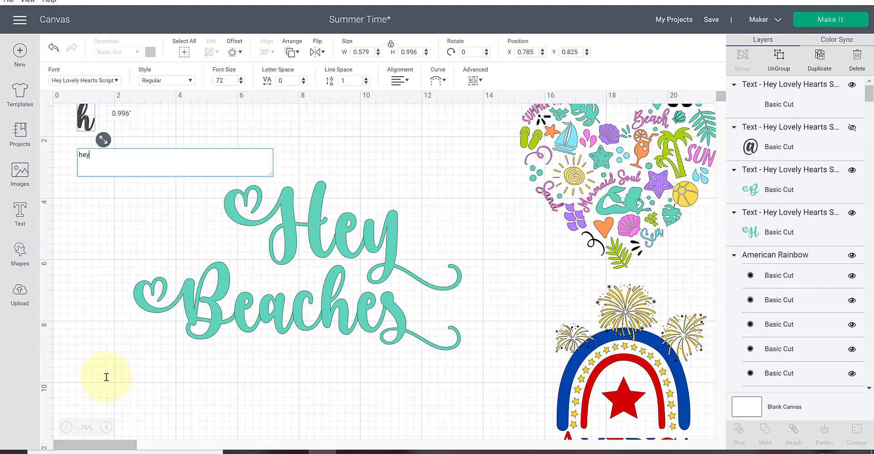
click(116, 81)
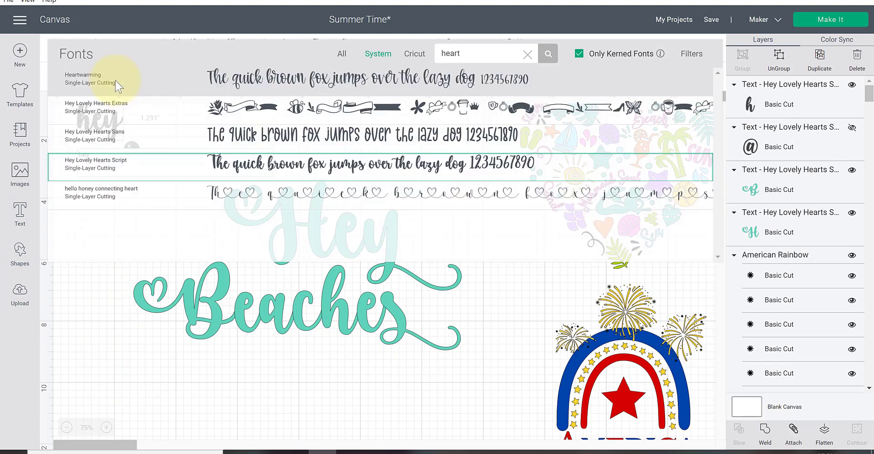
click(181, 116)
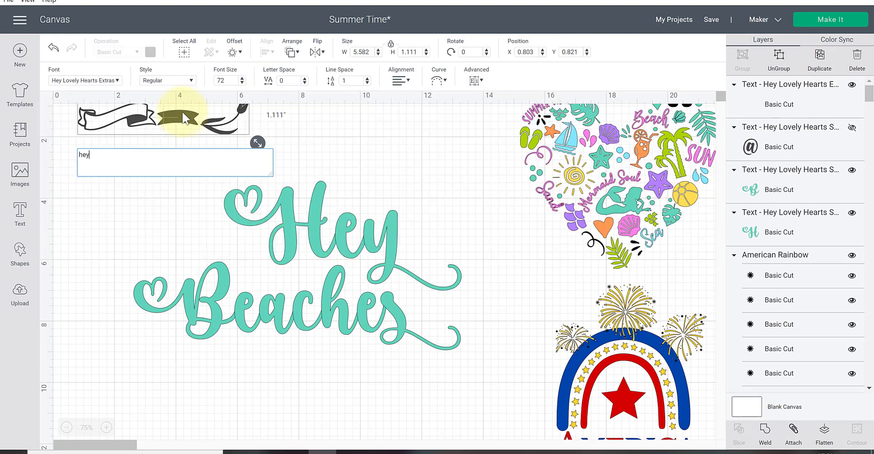
Step: Position the banner text above Hey and copy the double-heart glyph from Fontcloud
click(182, 113)
drag(182, 113, 204, 144)
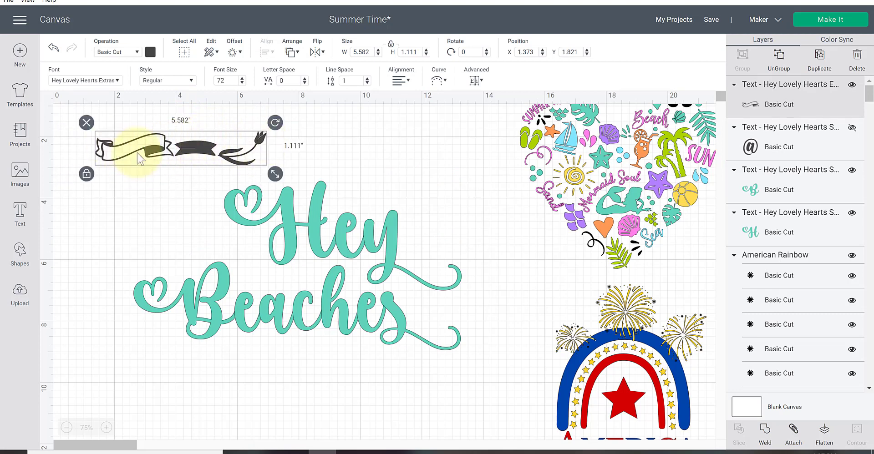
key(ctrl+z)
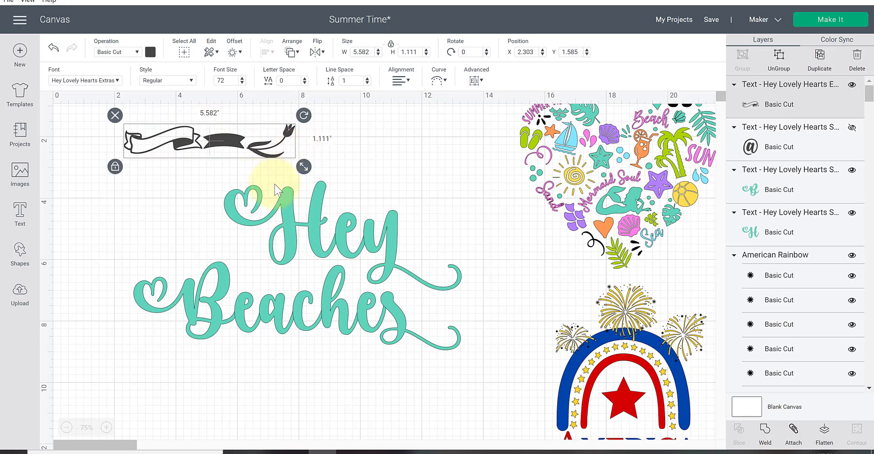
click(295, 452)
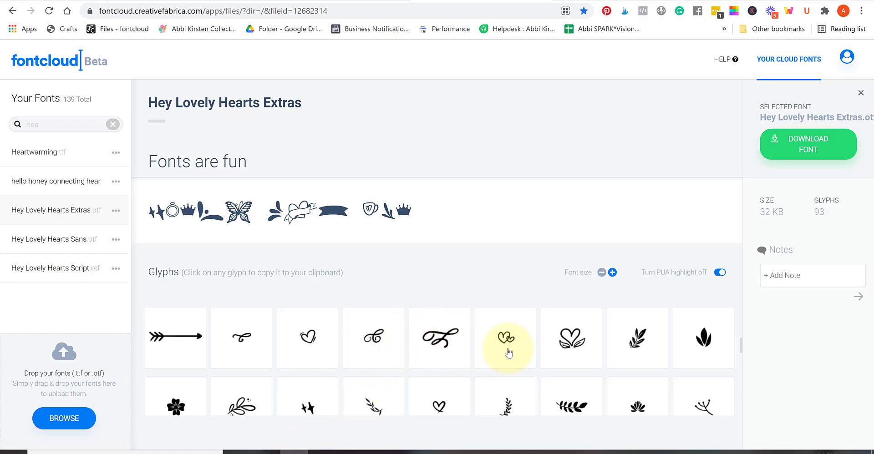
click(513, 348)
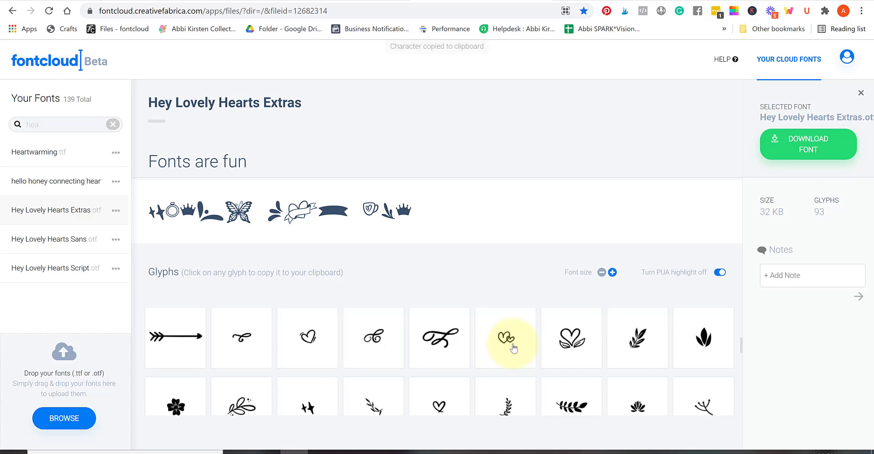
Step: Paste the double-heart glyph over the banner text, leaving a 0.944 × 0.684 inch dingbat
click(309, 450)
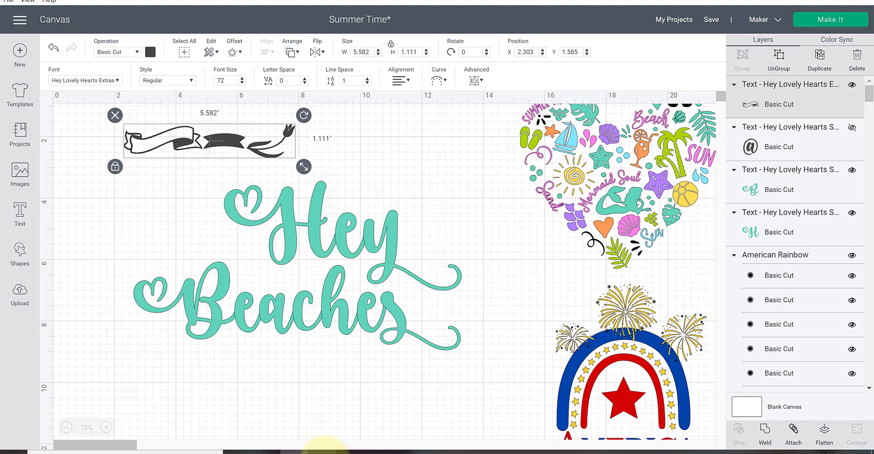
double_click(220, 148)
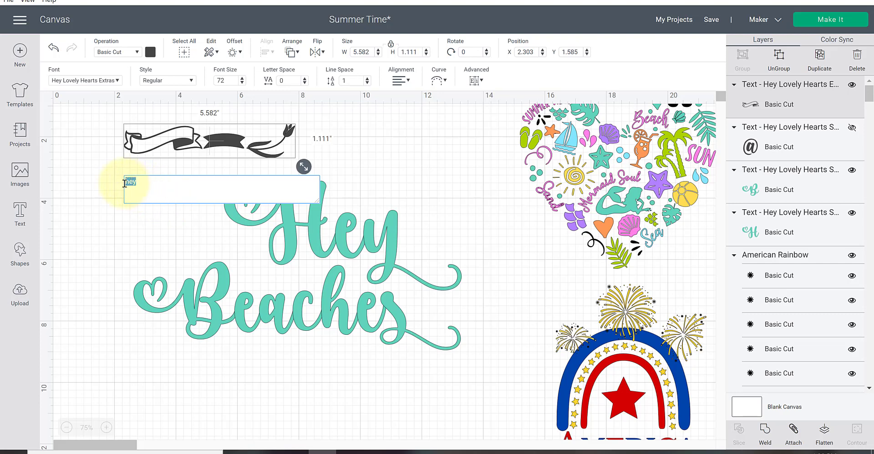
key(ctrl+v)
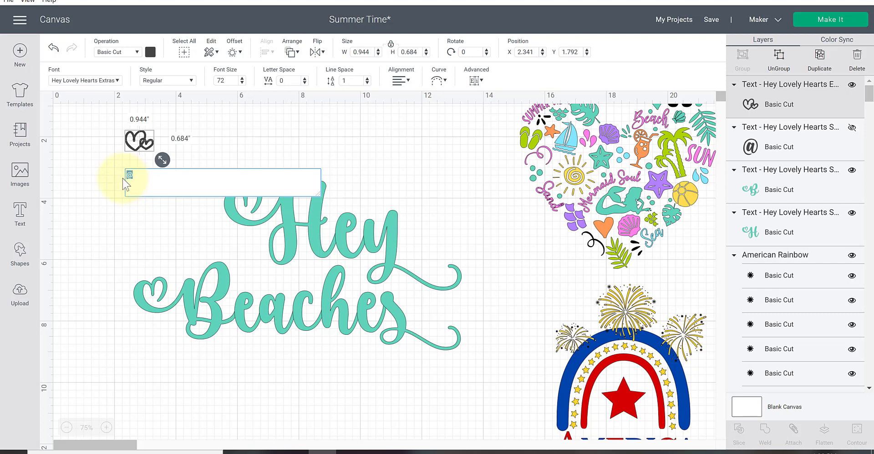
click(143, 180)
click(168, 179)
Step: Enlarge the double-heart to about 1.302 × 0.944 inches, color it teal, and tuck it beside Hey
click(173, 159)
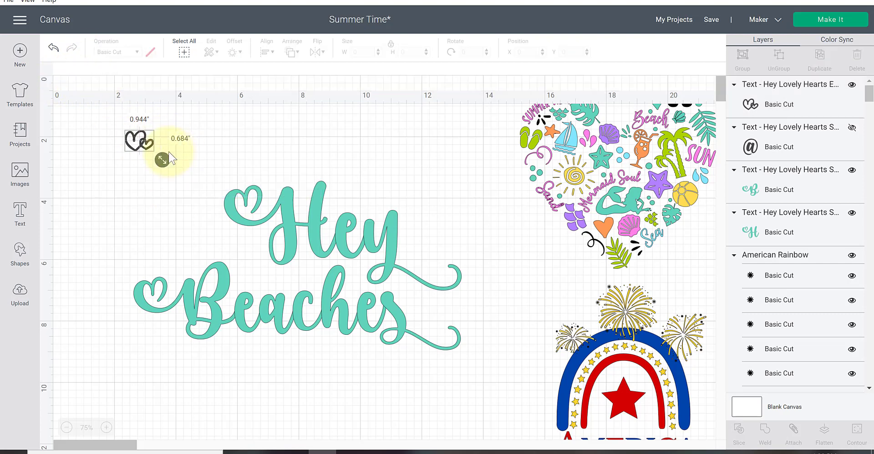
click(142, 140)
drag(162, 160, 180, 173)
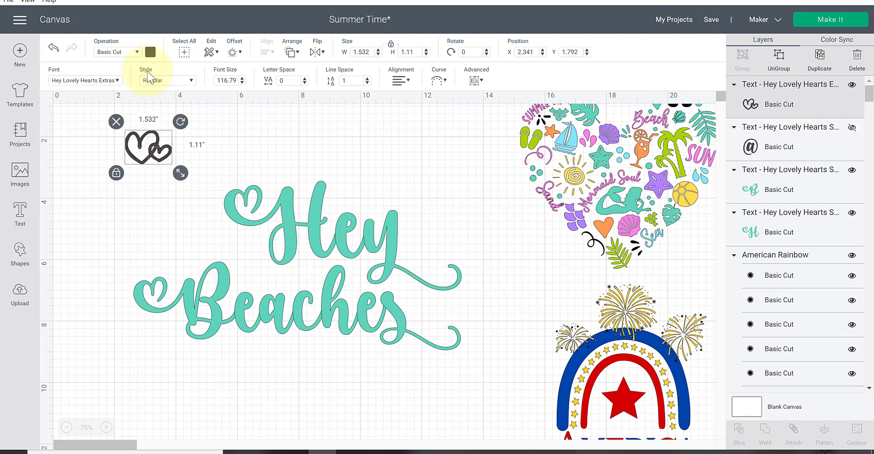
click(150, 51)
click(160, 104)
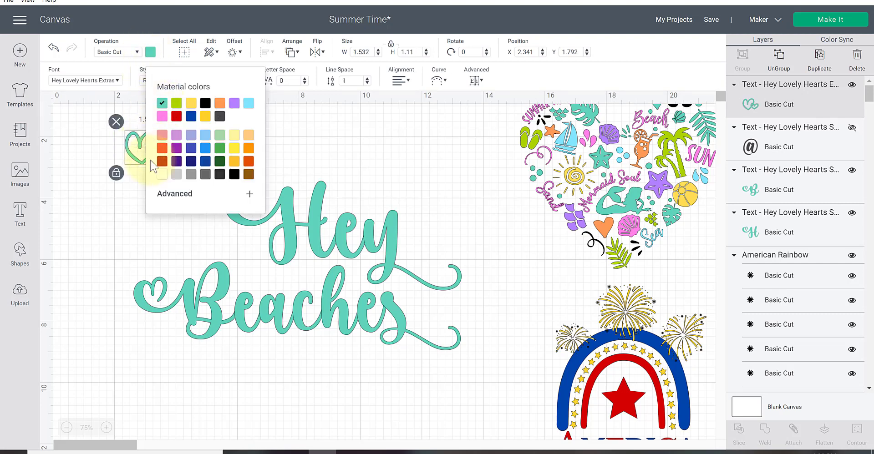
drag(309, 178, 435, 248)
click(108, 177)
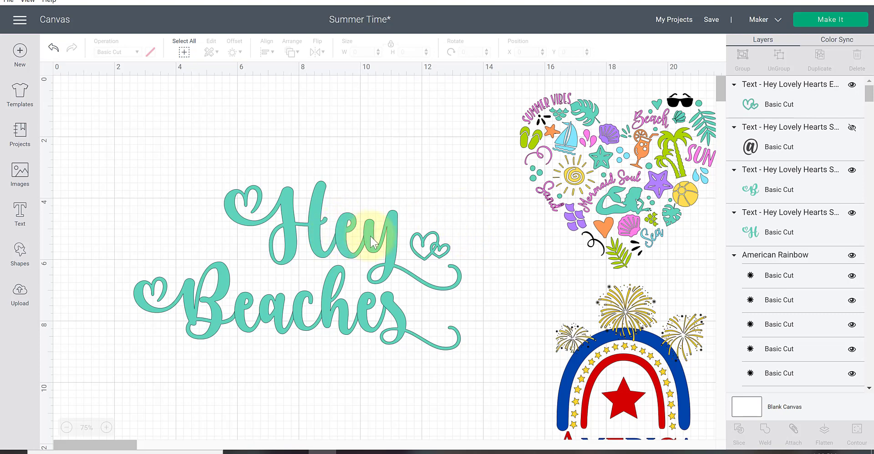
Step: Resize Hey to 6.385 × 2.942 inches above Beaches, with the 1.17-inch double-heart beside it
drag(473, 218, 283, 239)
drag(469, 299, 318, 196)
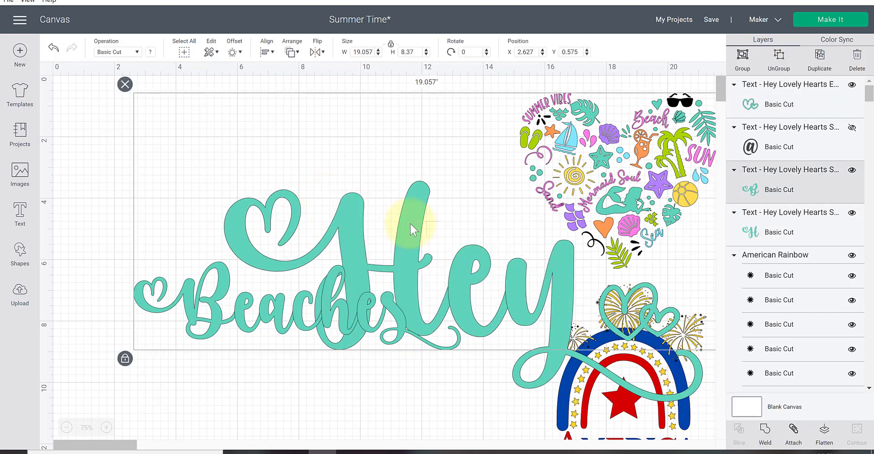
drag(474, 278, 357, 211)
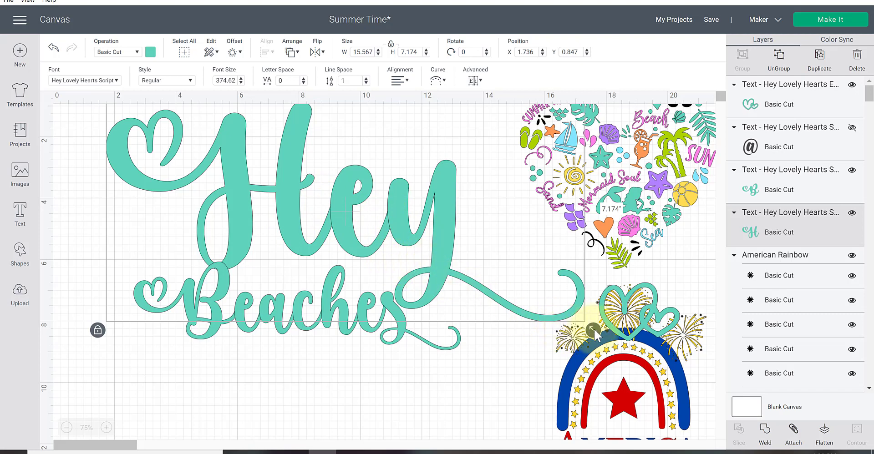
drag(594, 331, 318, 172)
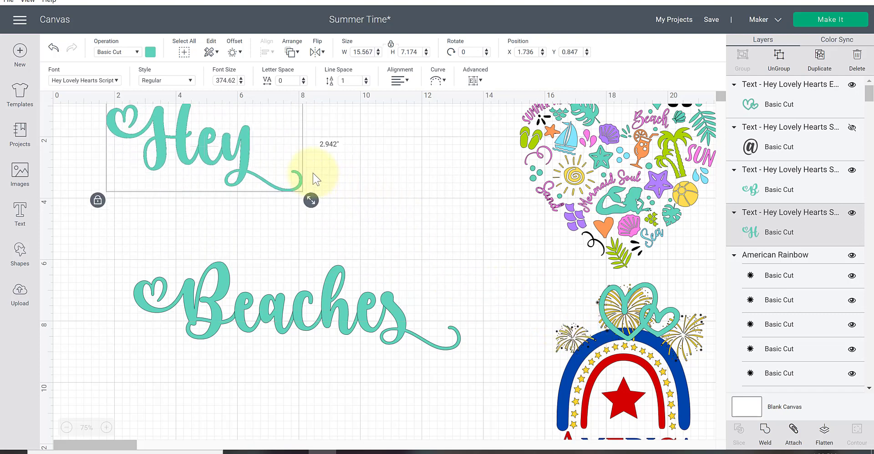
drag(228, 160, 330, 239)
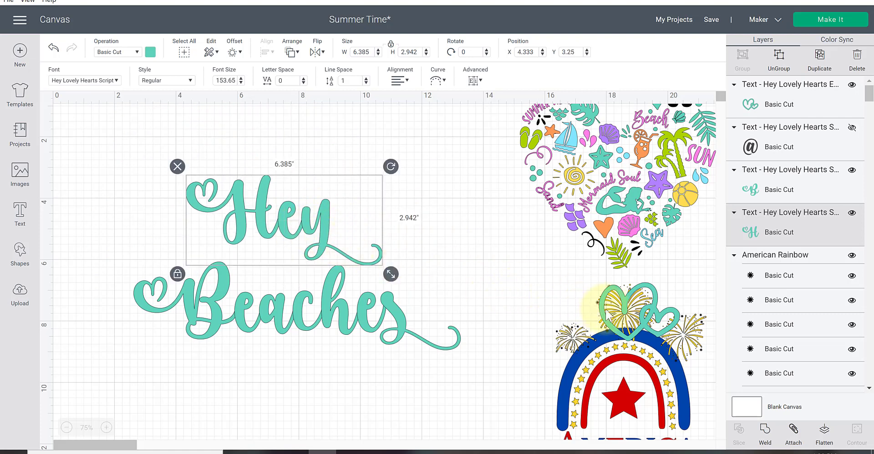
drag(651, 333, 357, 226)
Step: Weld Hey together with its double-heart into one layer
click(416, 192)
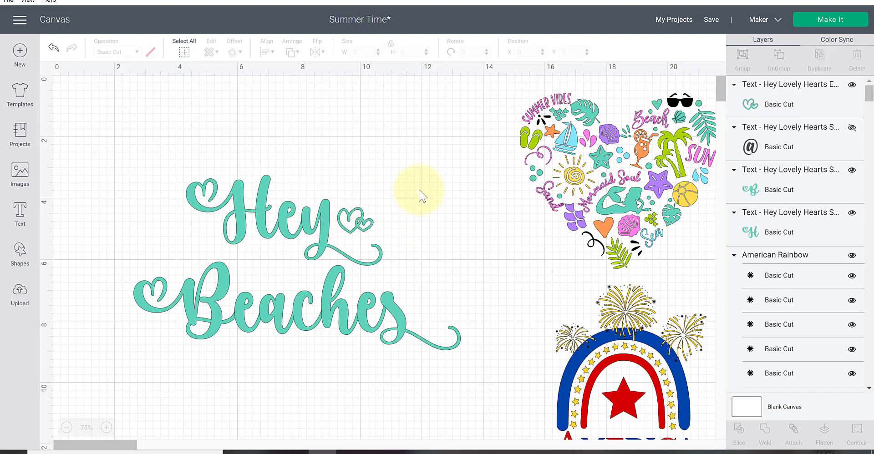
click(370, 226)
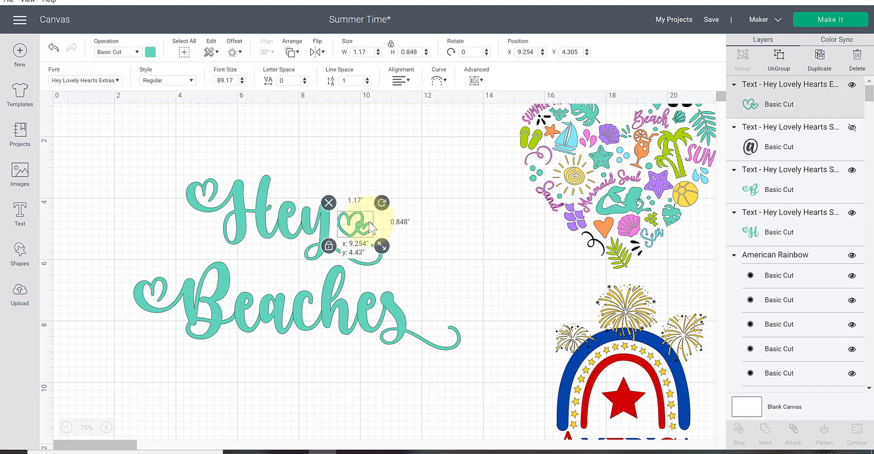
drag(426, 192, 203, 230)
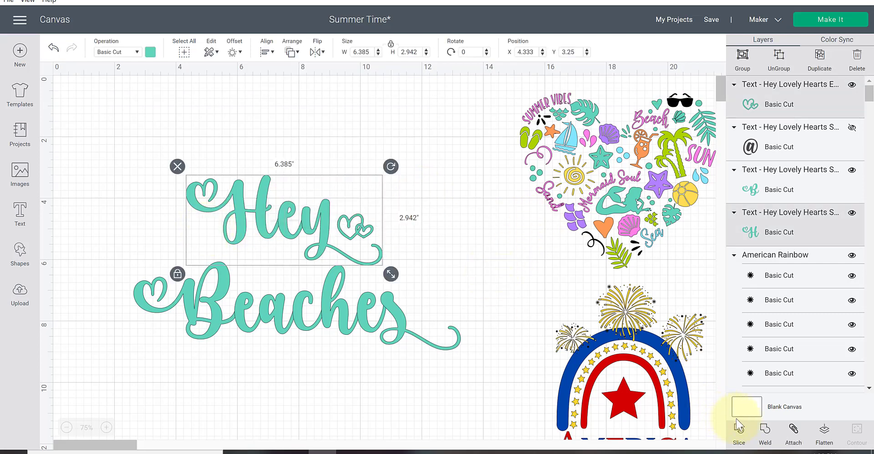
click(765, 435)
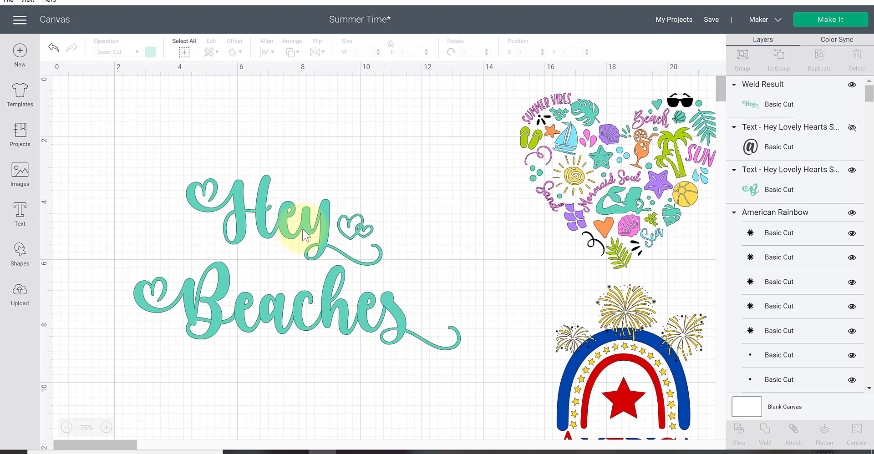
Step: Weld the Beaches lettering into one layer and nudge Hey slightly right
drag(111, 310, 425, 343)
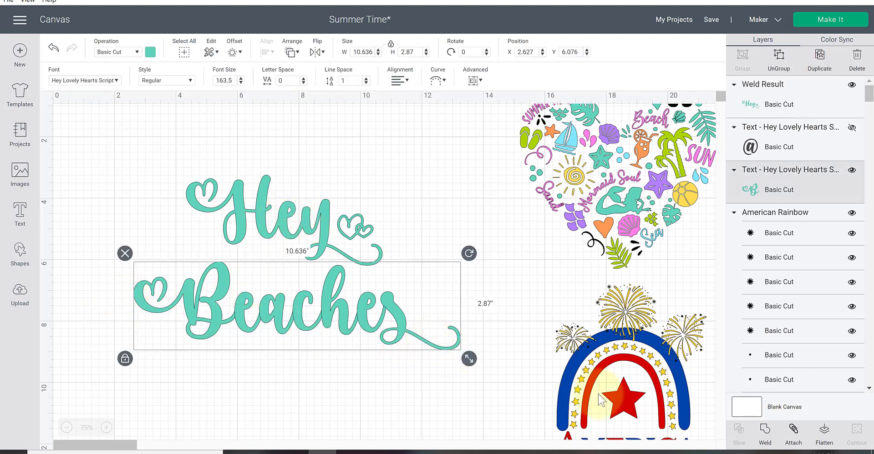
click(766, 440)
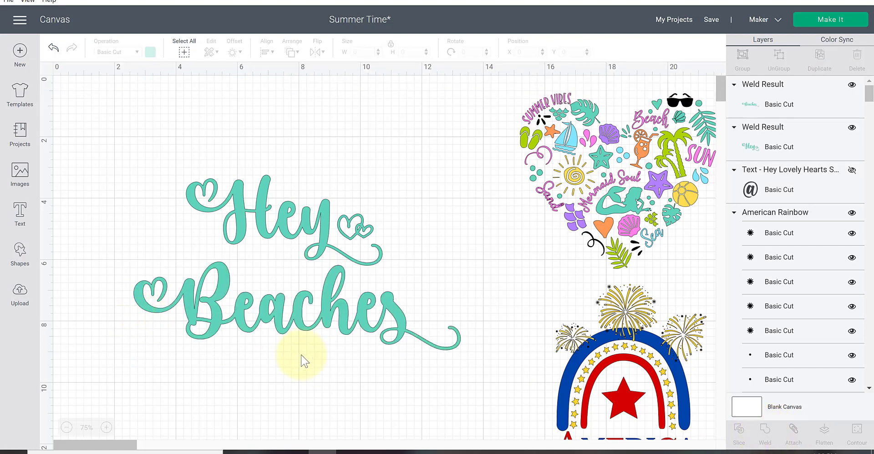
drag(318, 237, 329, 237)
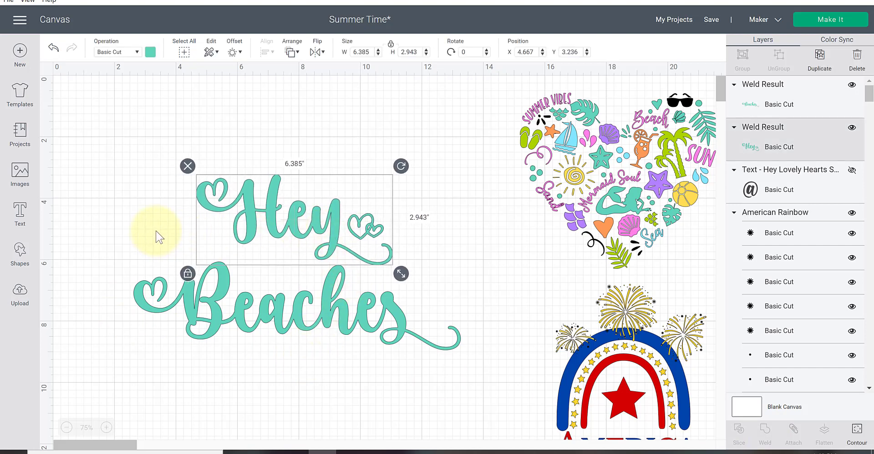